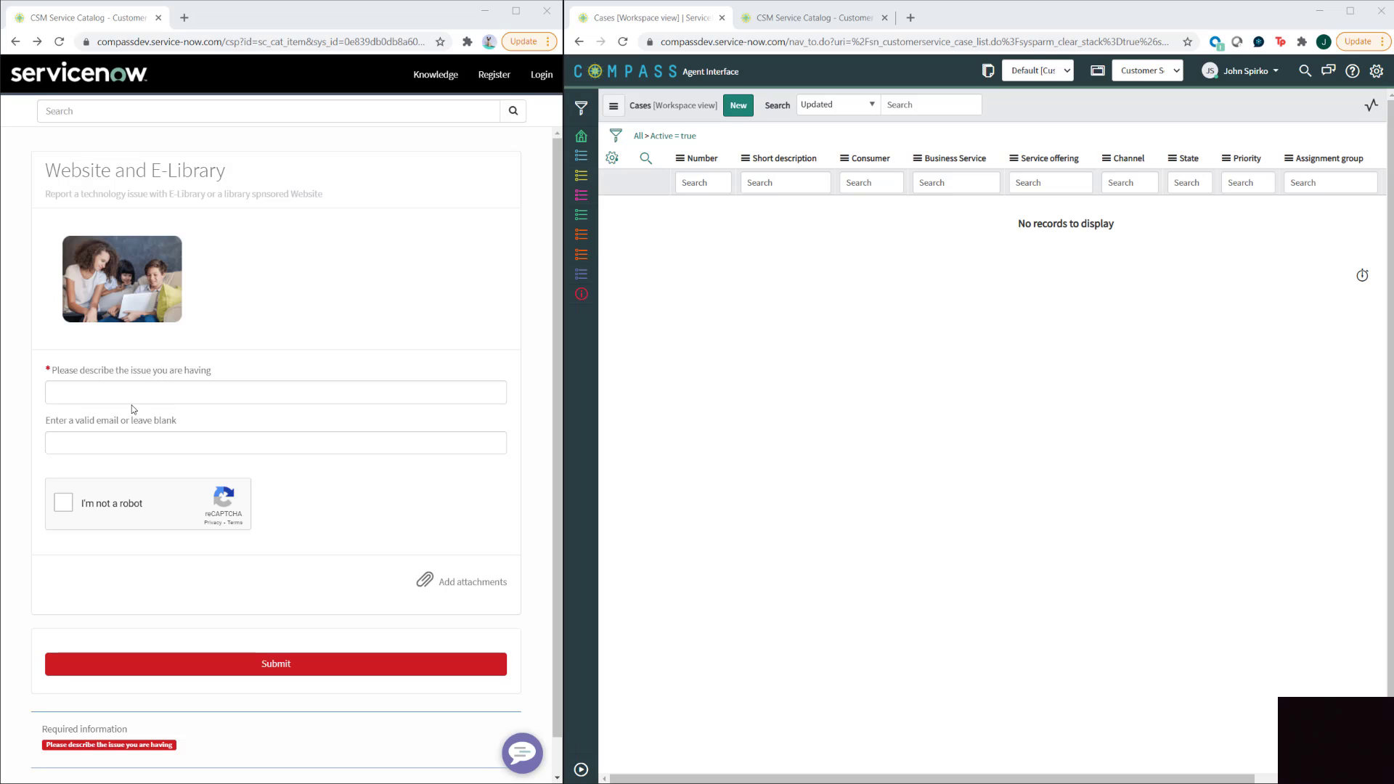
- Describe the request as 'the issue', enter 'asdfsa' as the email, and tick the reCAPTCHA box
left_click(130, 395)
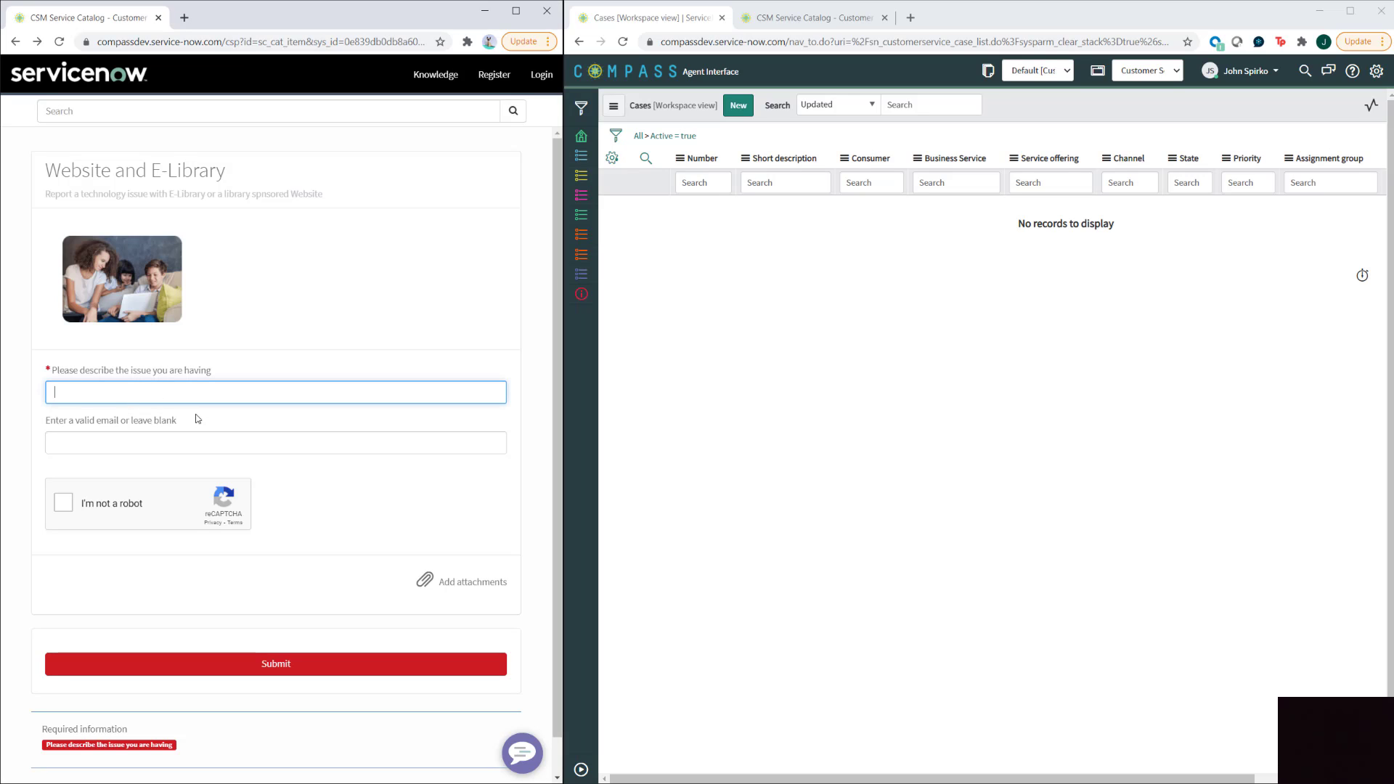
type("the issue")
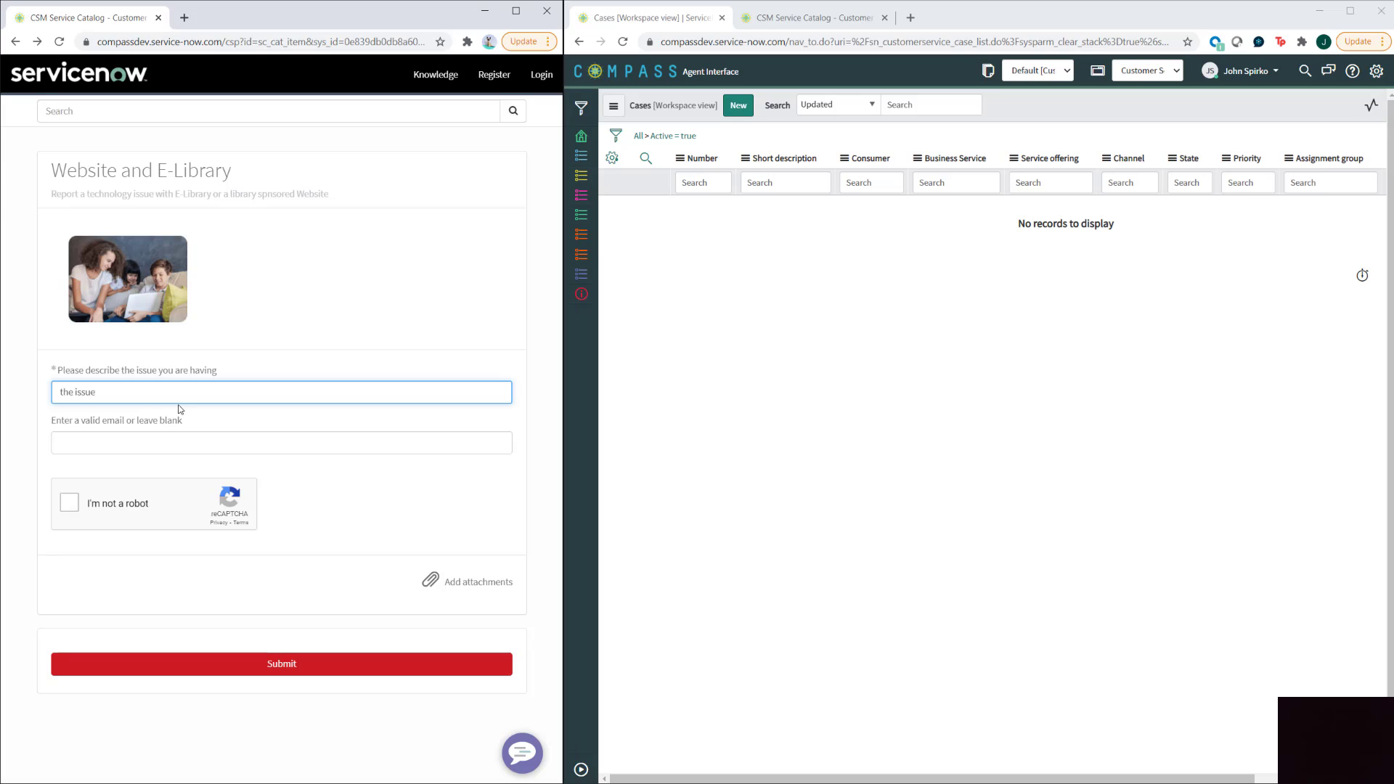
left_click(190, 440)
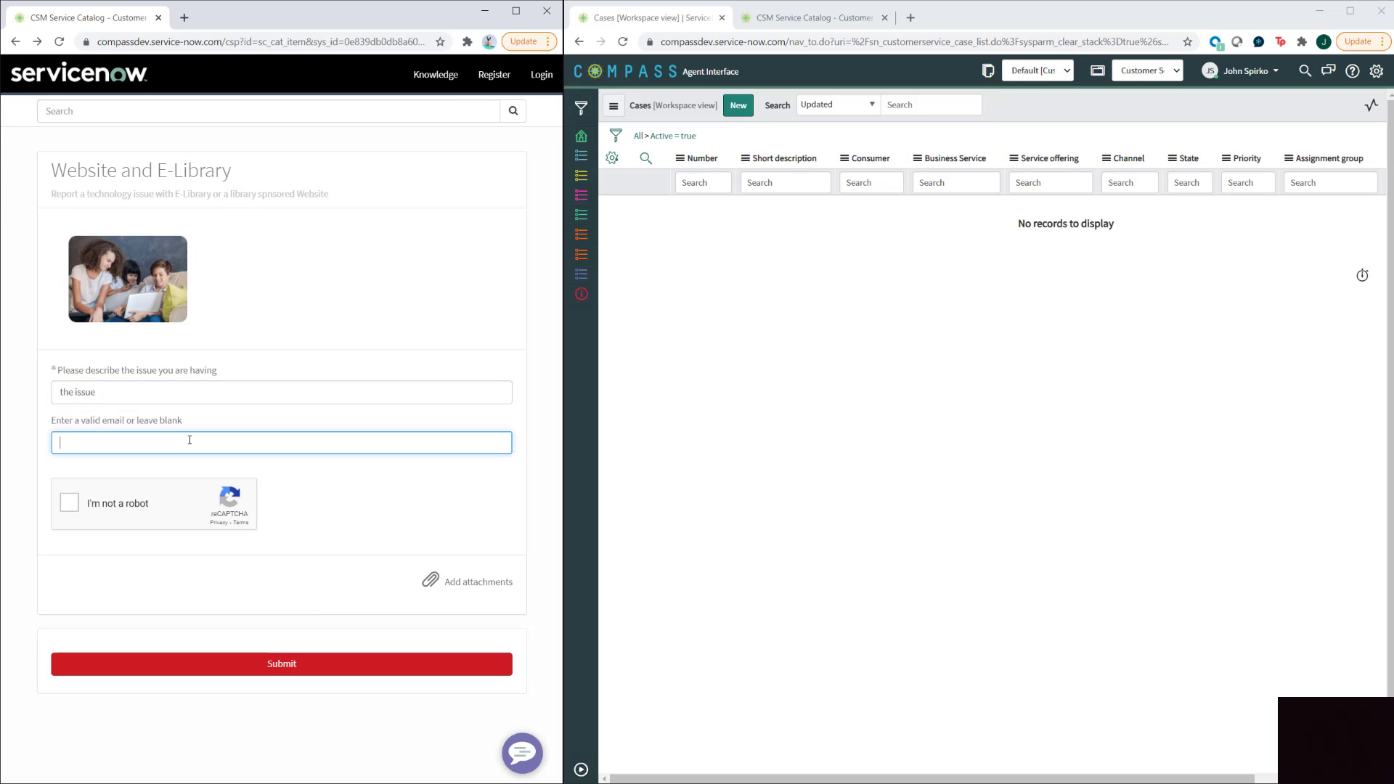
type("asdfsa")
left_click(250, 665)
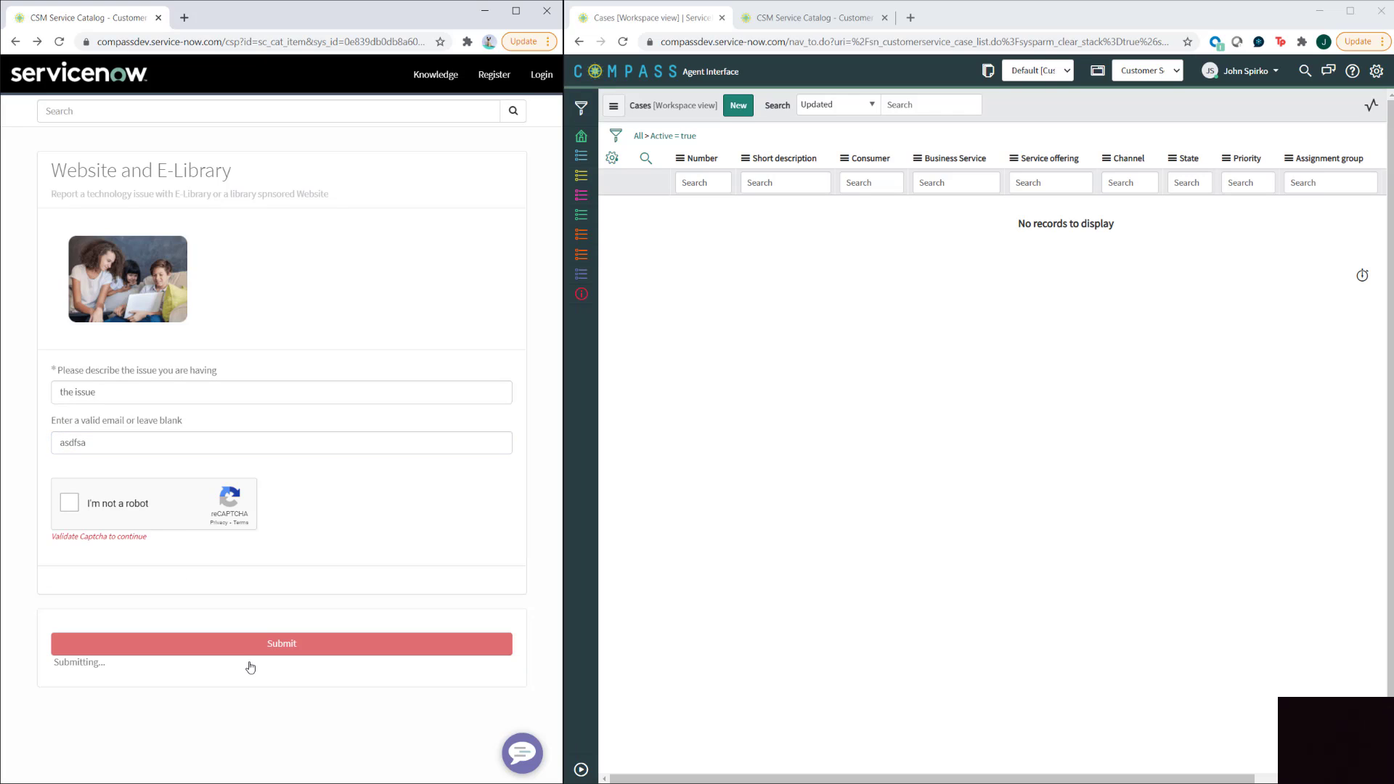
left_click(84, 510)
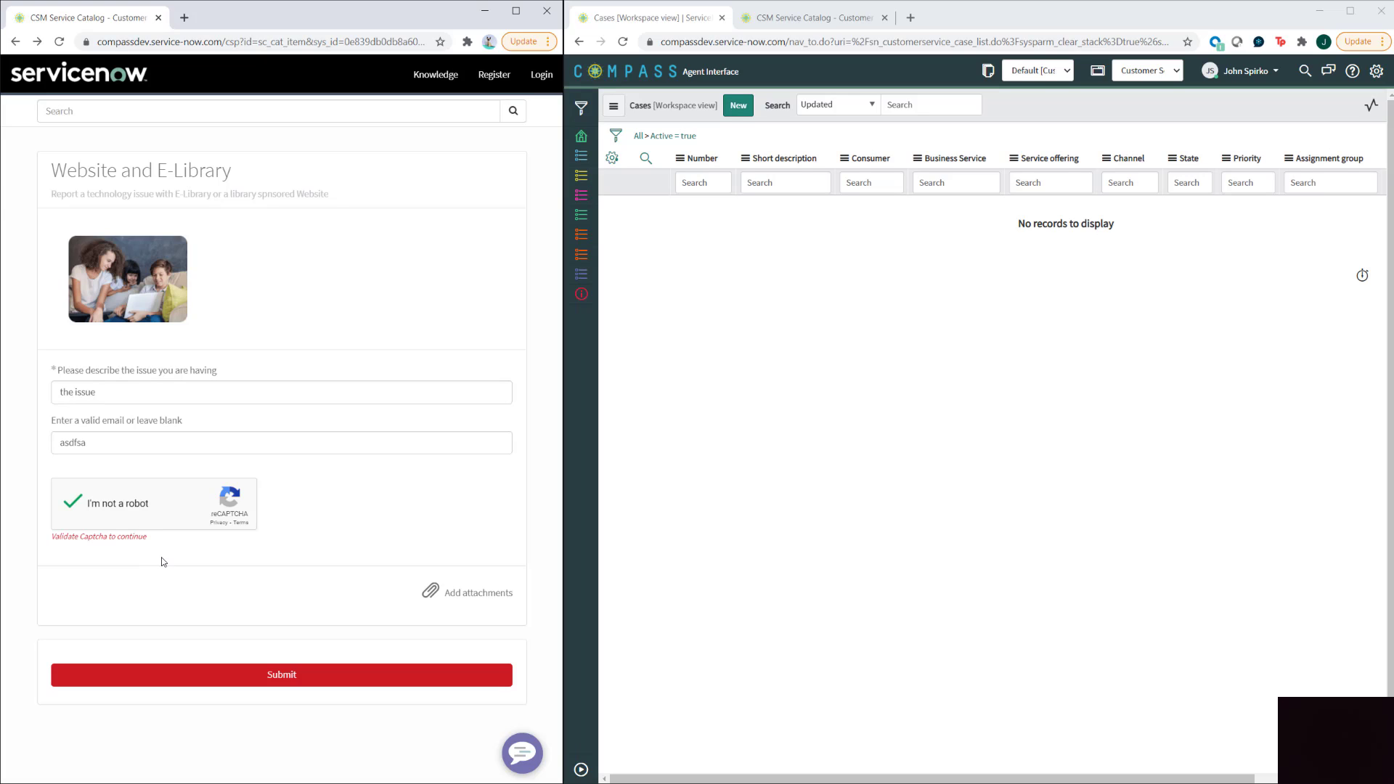
- Replace the invalid 'asdfsa' email with the consumer's e-mail address and resubmit the request
left_click(239, 668)
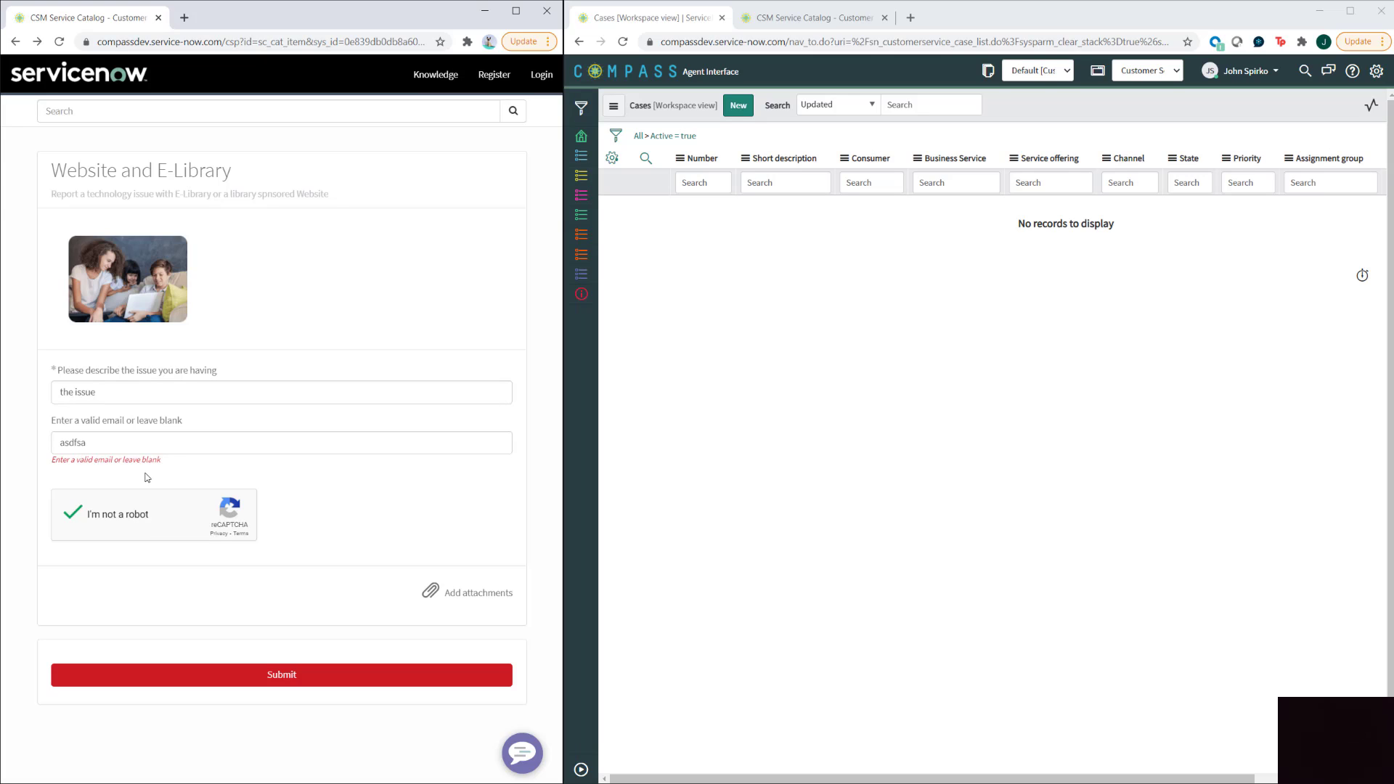
left_click(98, 440)
double_click(70, 445)
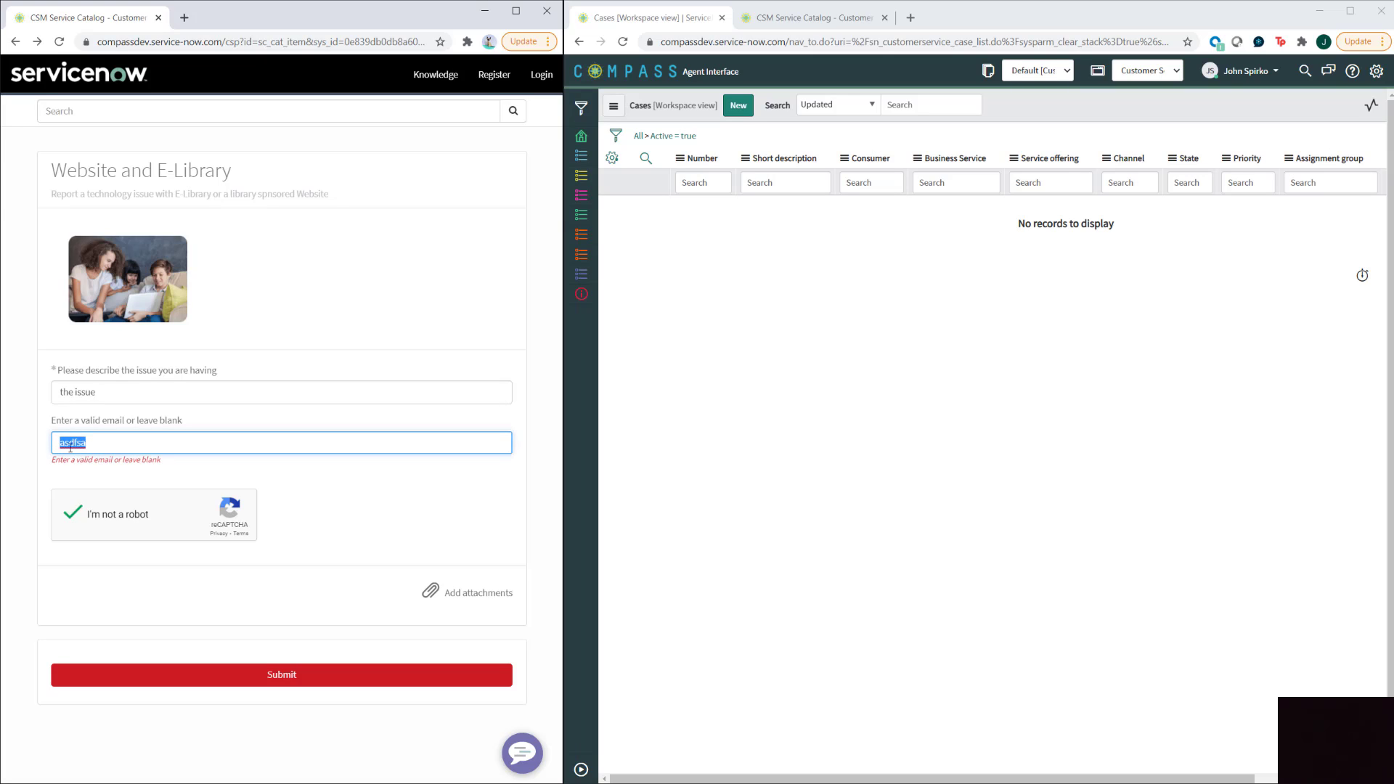
left_click(187, 681)
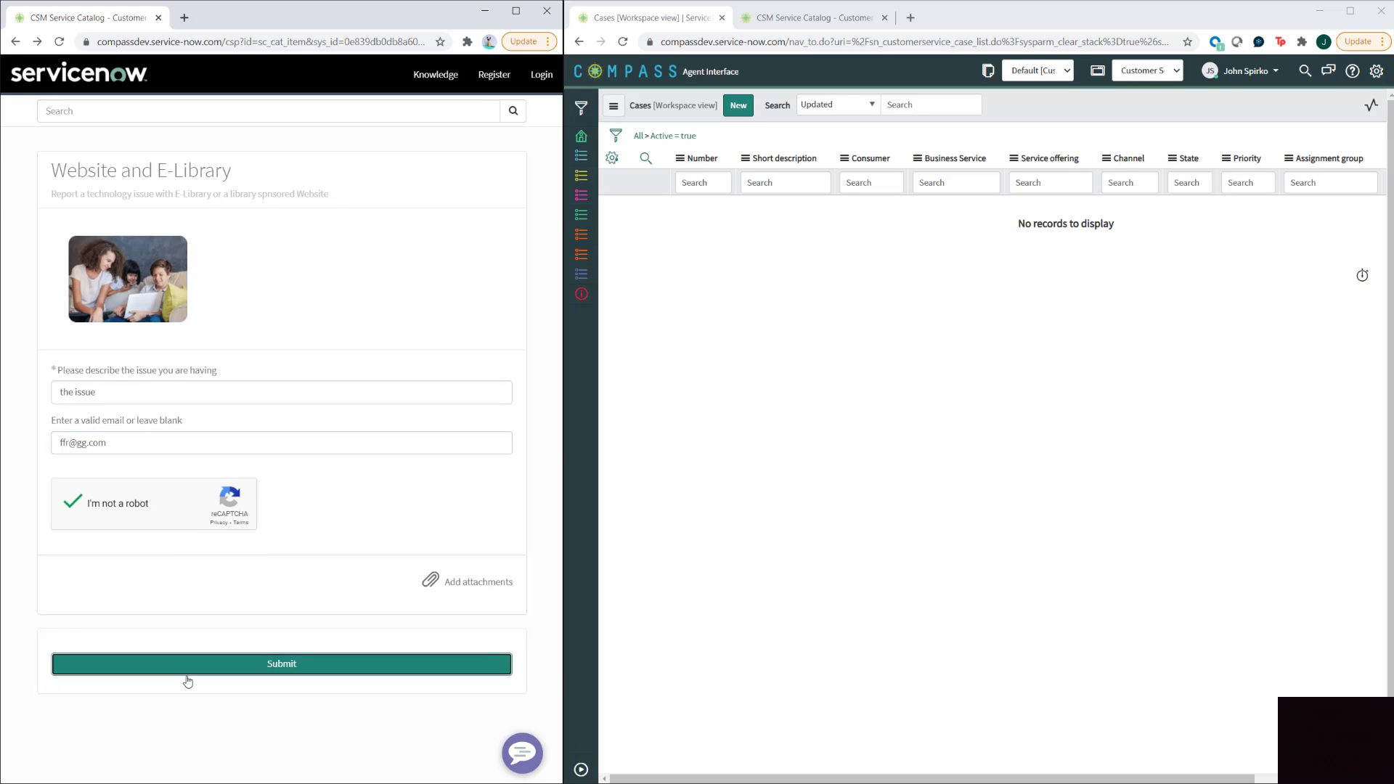
left_click(283, 663)
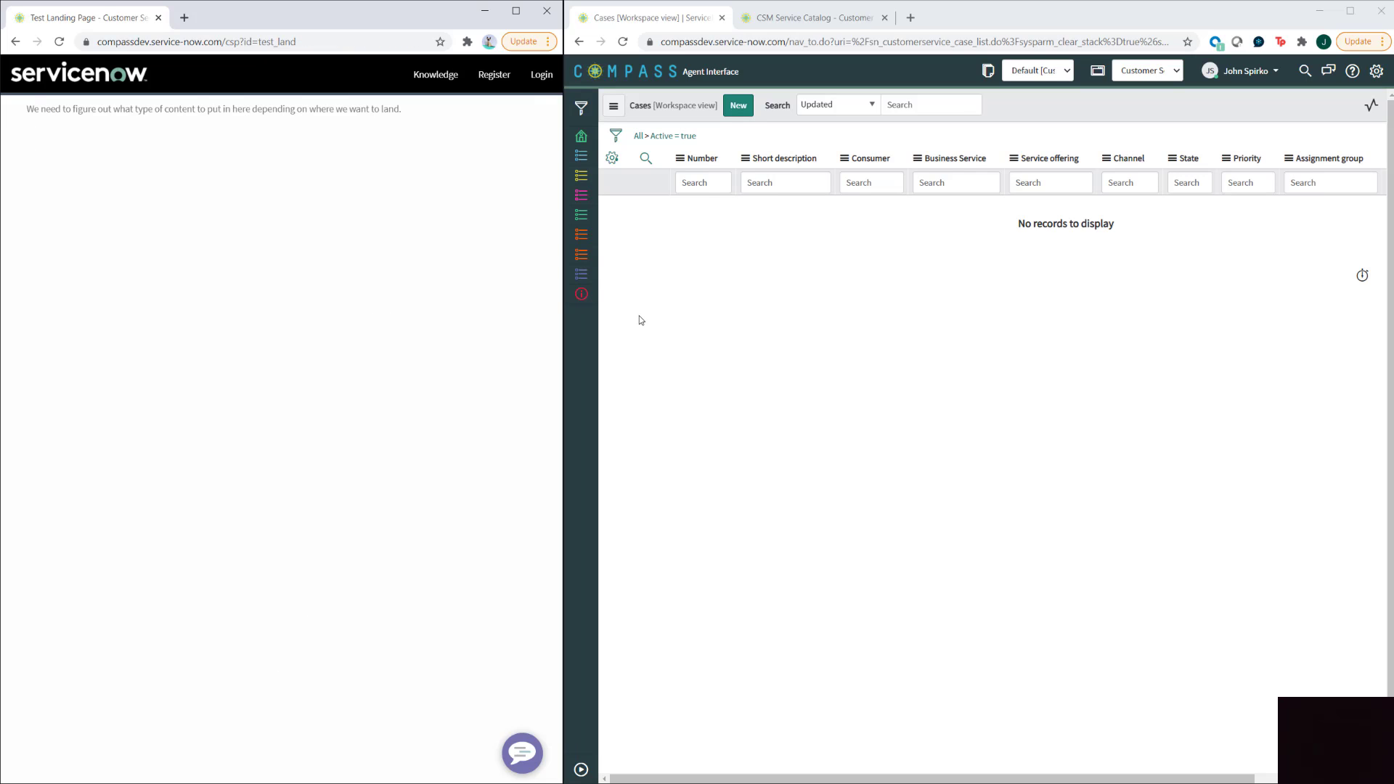
- Reload the Active = true Cases list and open the new case's consumer record
left_click(673, 138)
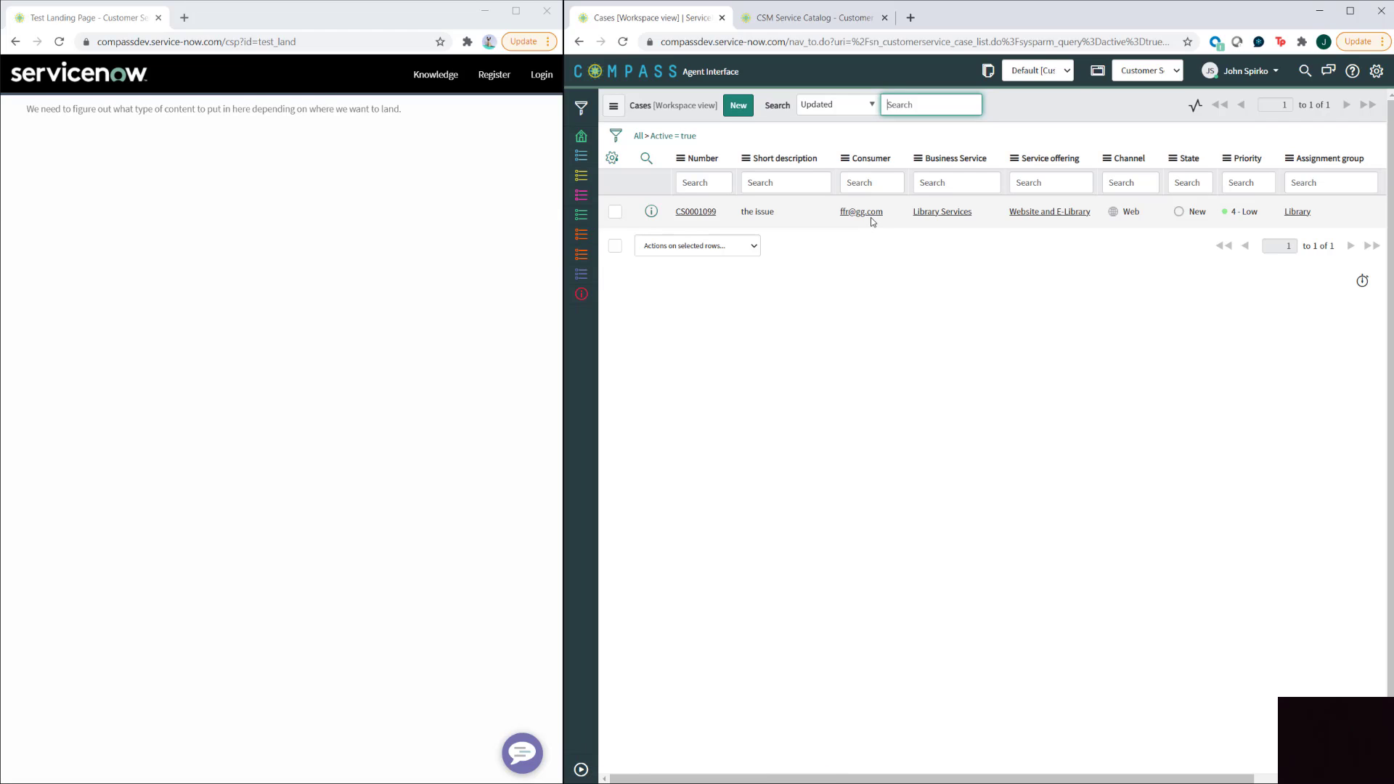
left_click(867, 213)
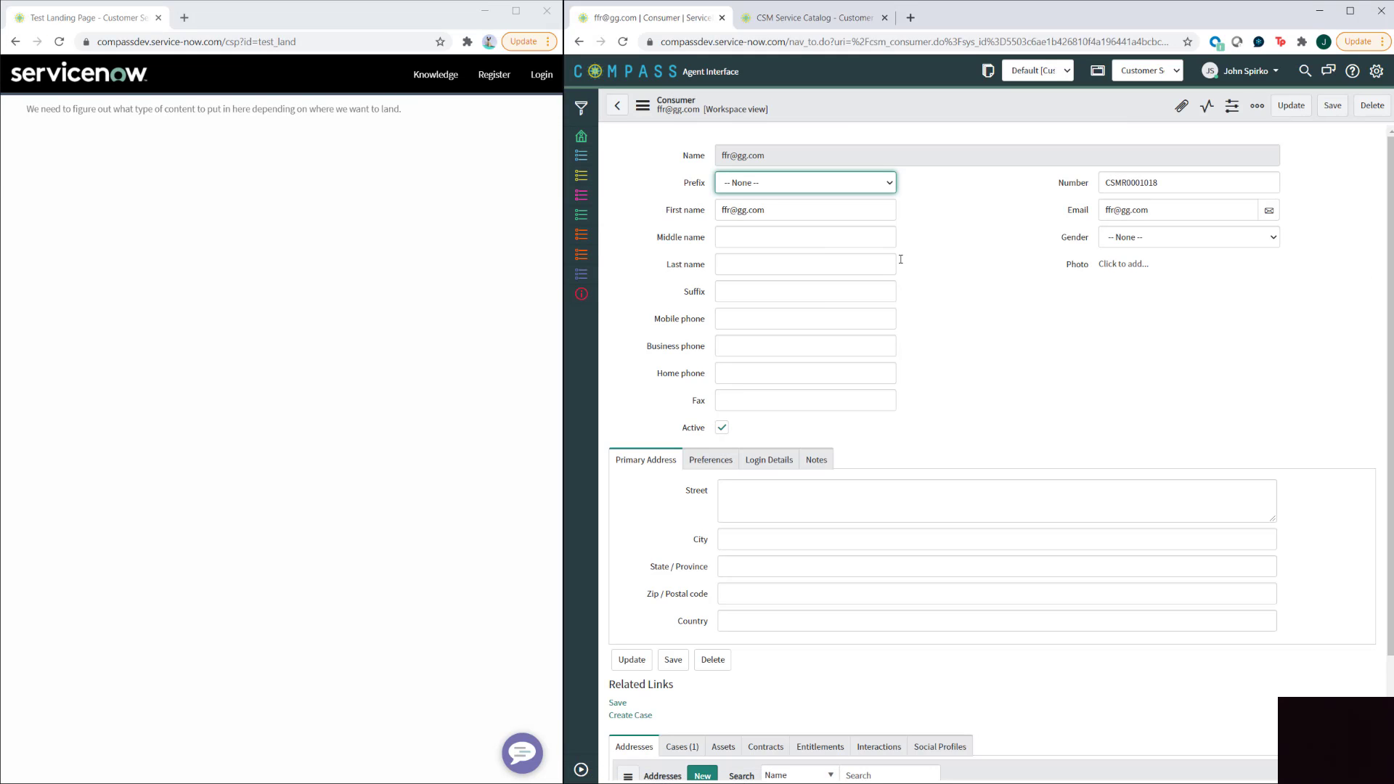
- Check the consumer's Cases (1) related list, copy their first name, and return to Cases
scroll(856, 492, "down", 3)
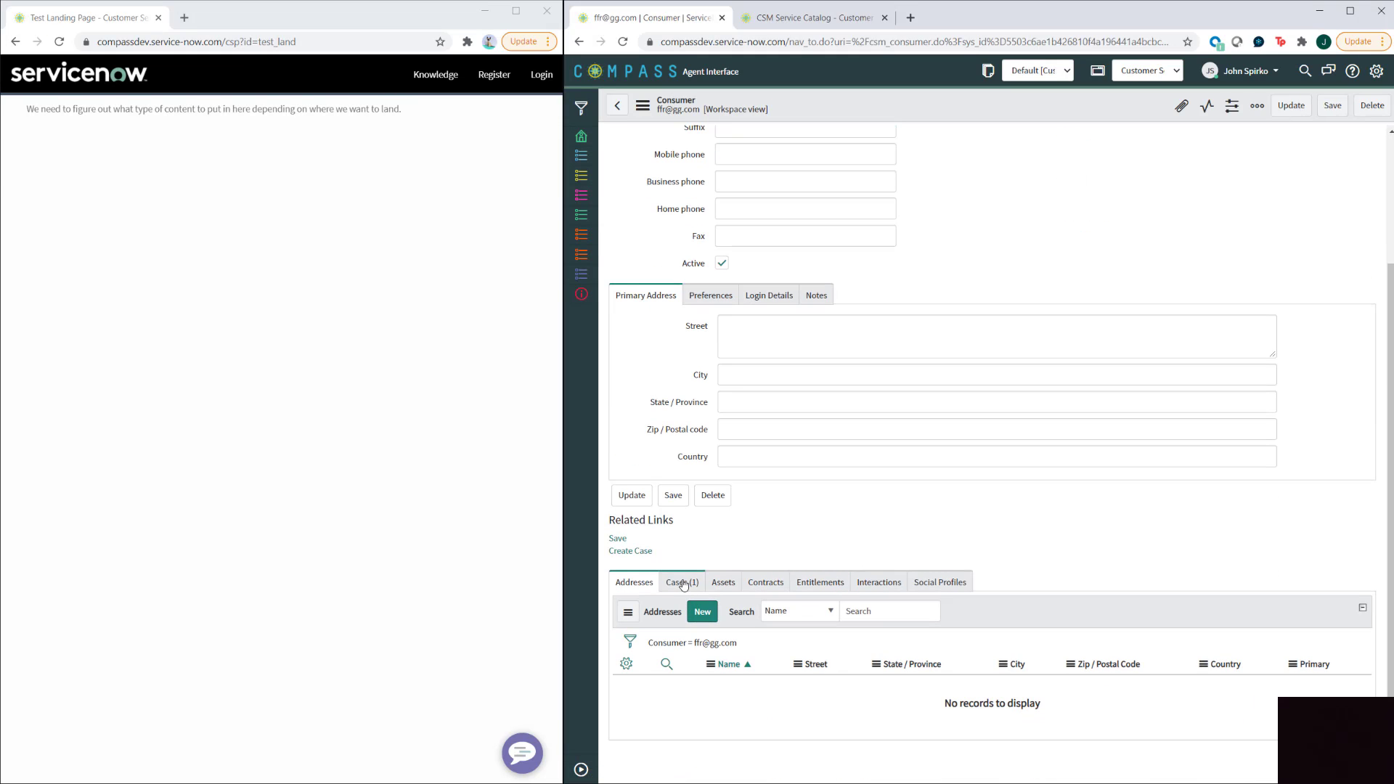
left_click(683, 585)
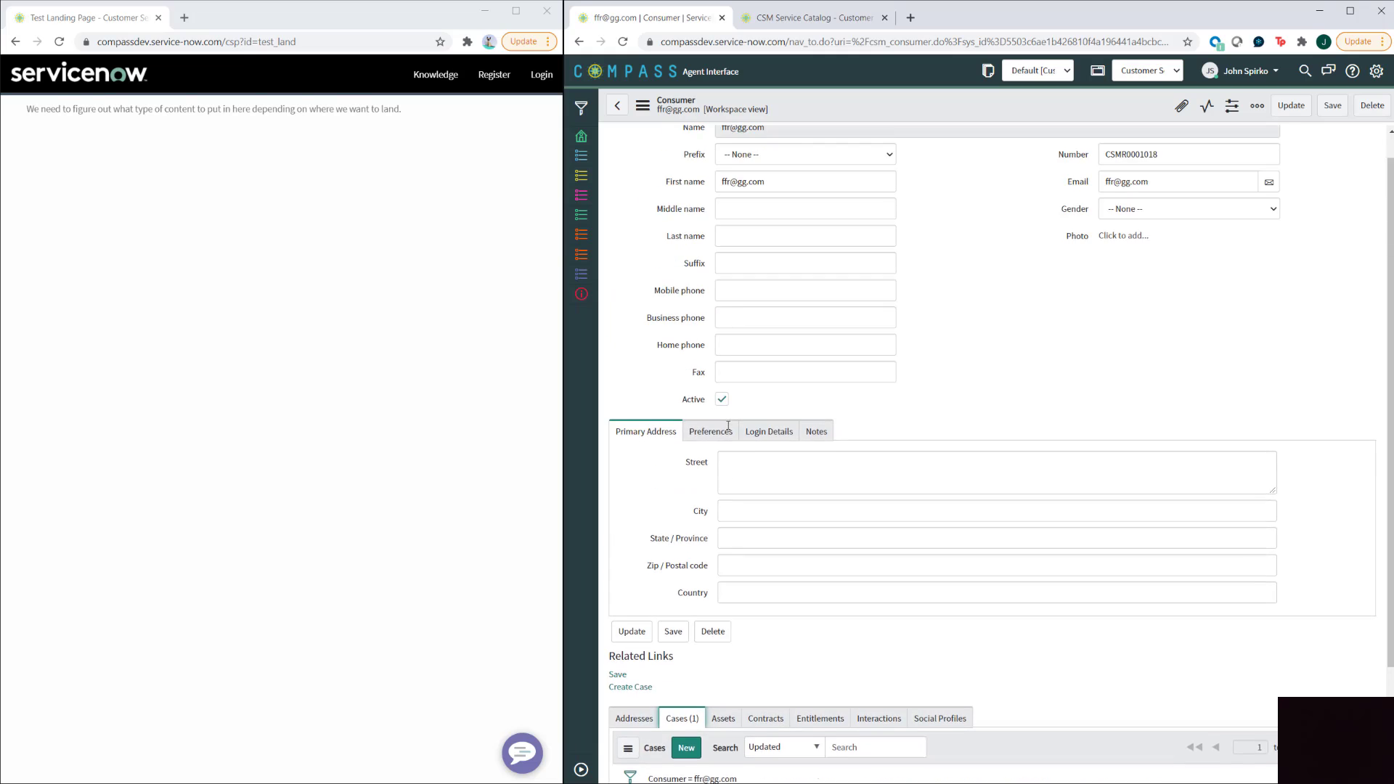
scroll(728, 431, "up", 2)
triple_click(773, 207)
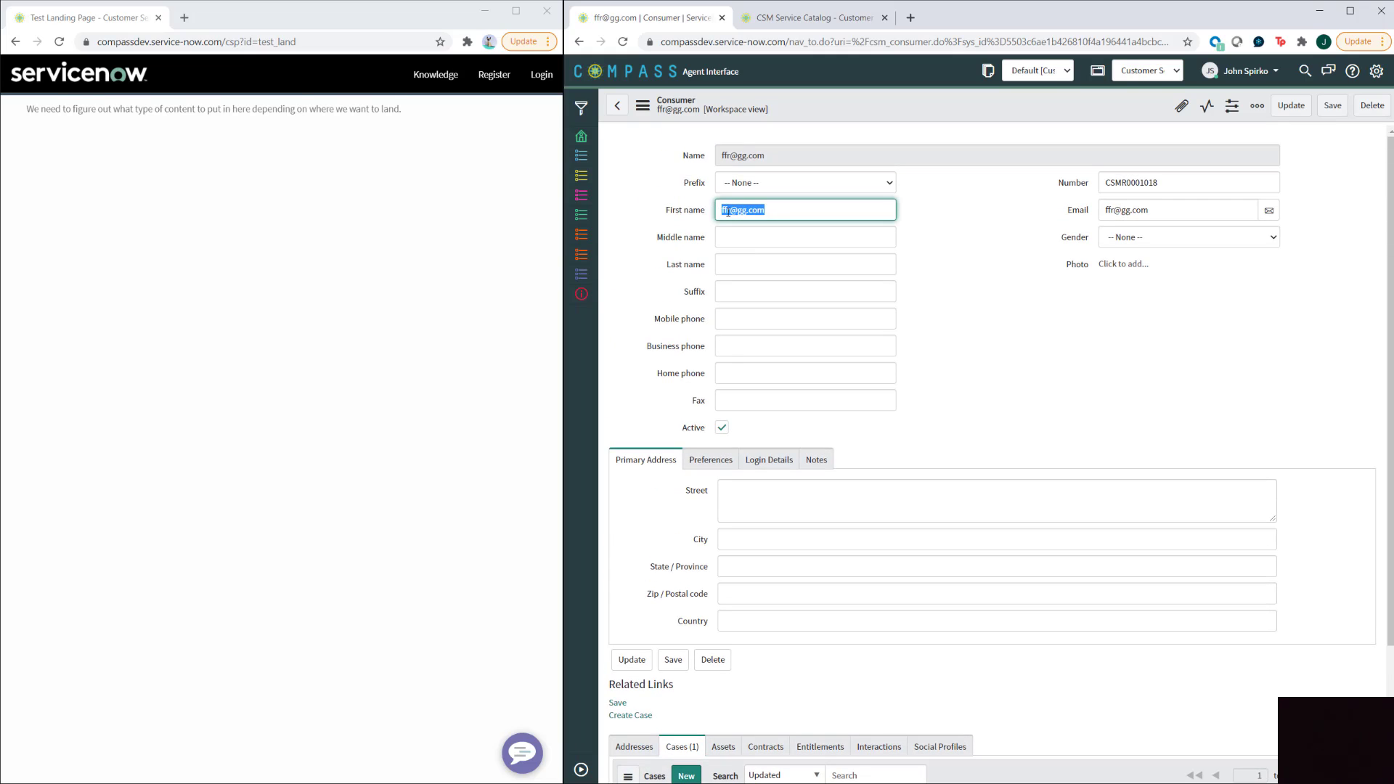
right_click(735, 211)
left_click(784, 263)
left_click(618, 106)
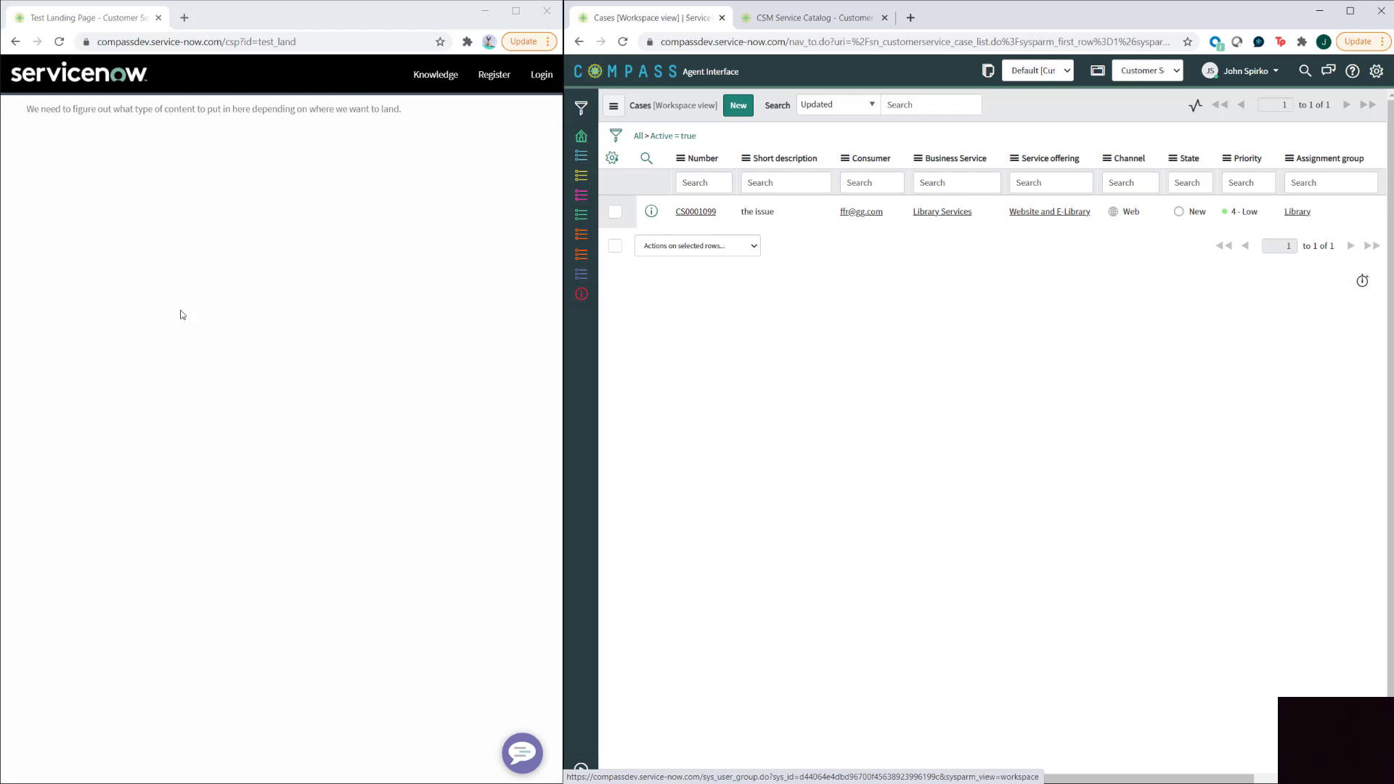
- Back on the portal form, describe the new request as 'another issu'
left_click(17, 44)
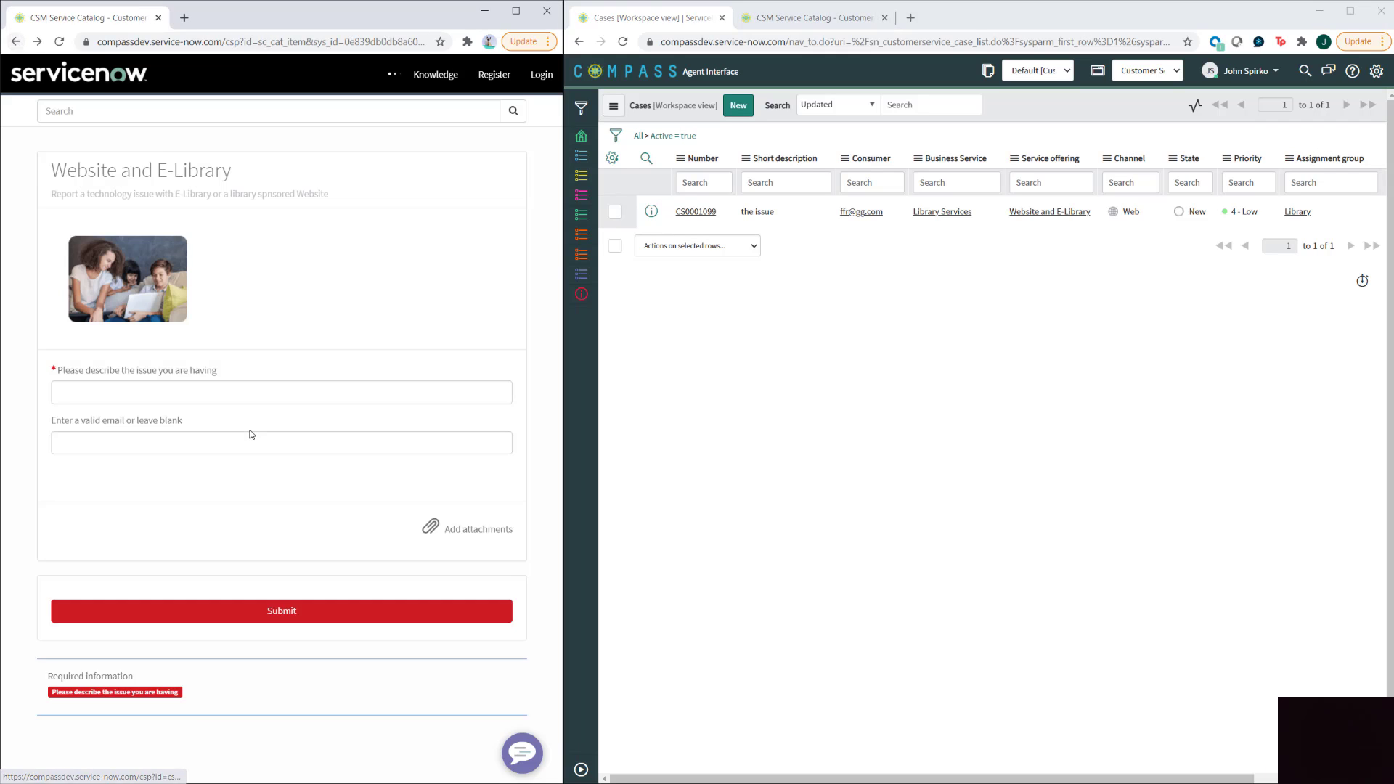
left_click(225, 396)
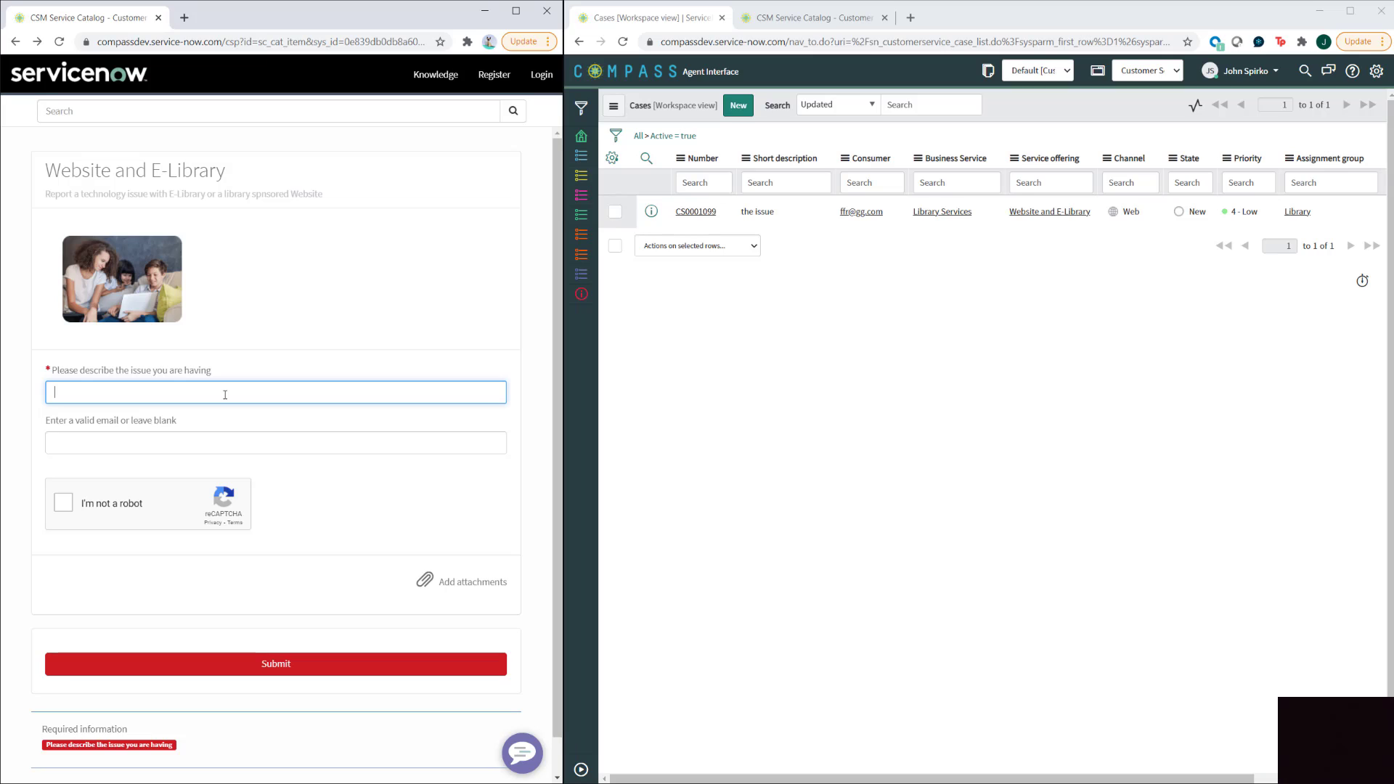
type("another issue")
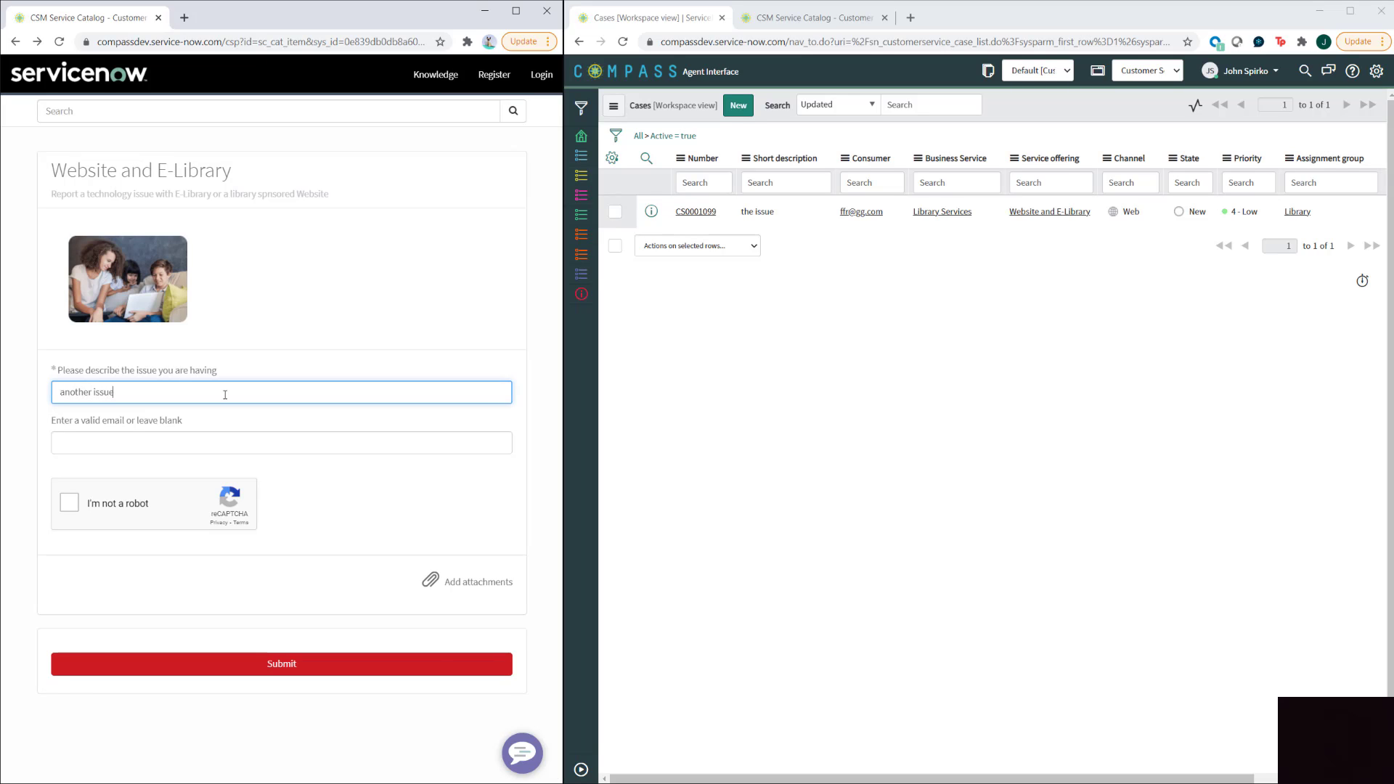
- Copy the consumer value from the case row, visiting the consumer record and returning to Cases
double_click(879, 212)
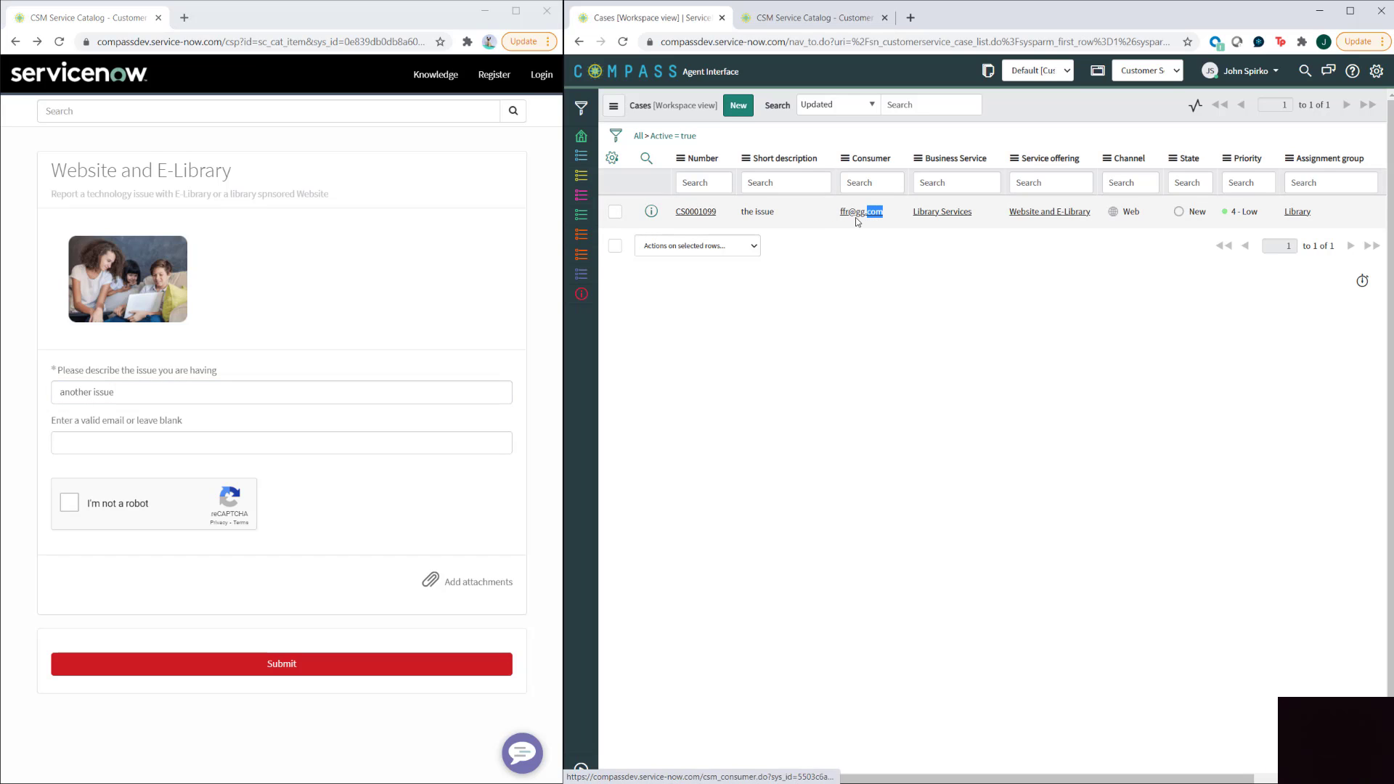
triple_click(851, 218)
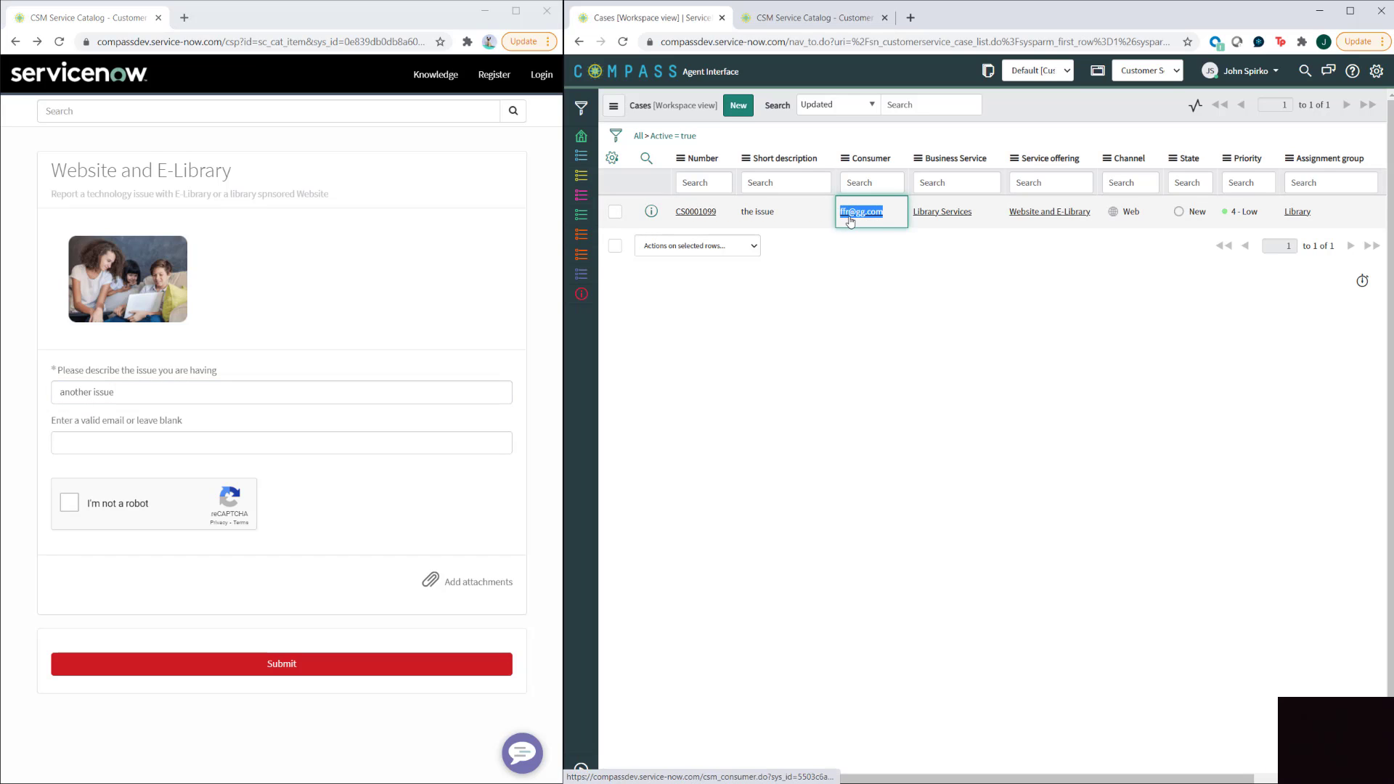
right_click(851, 221)
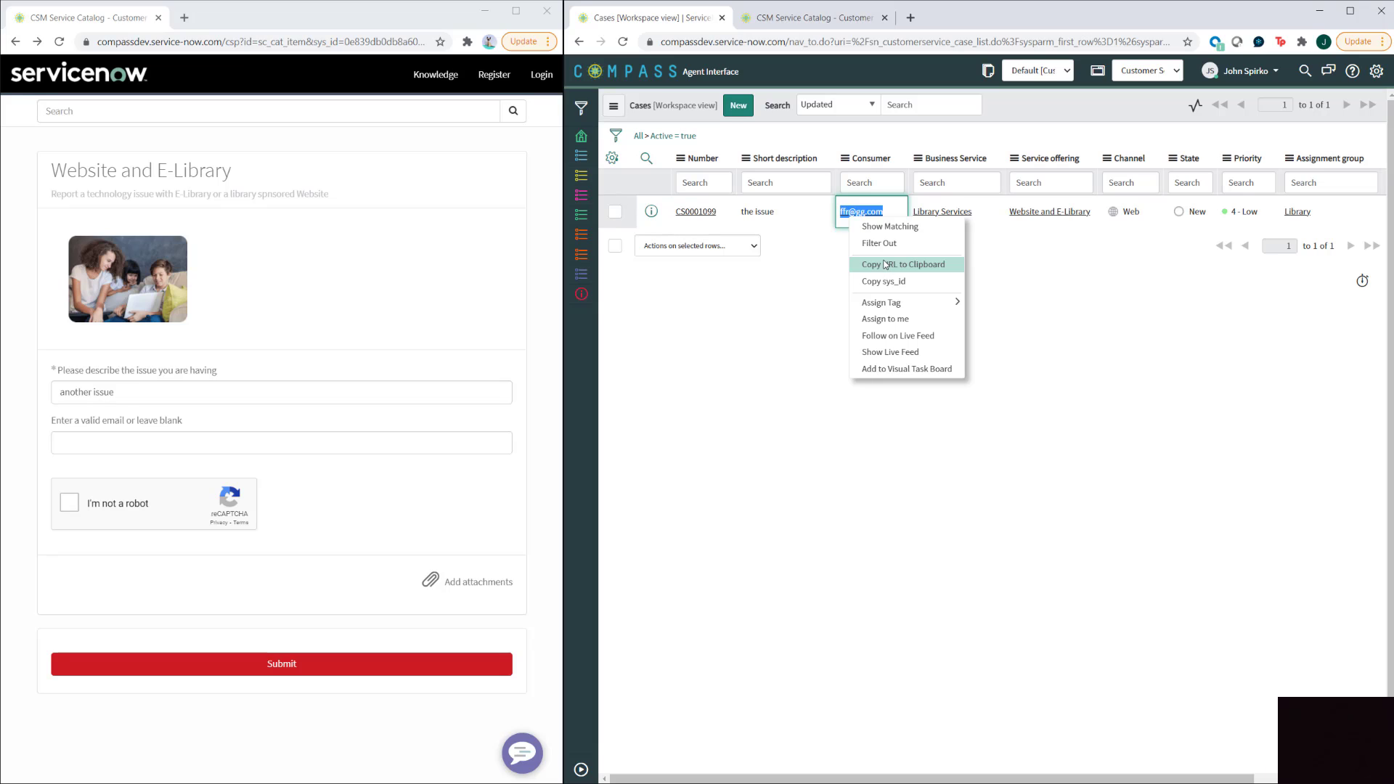
left_click(880, 211)
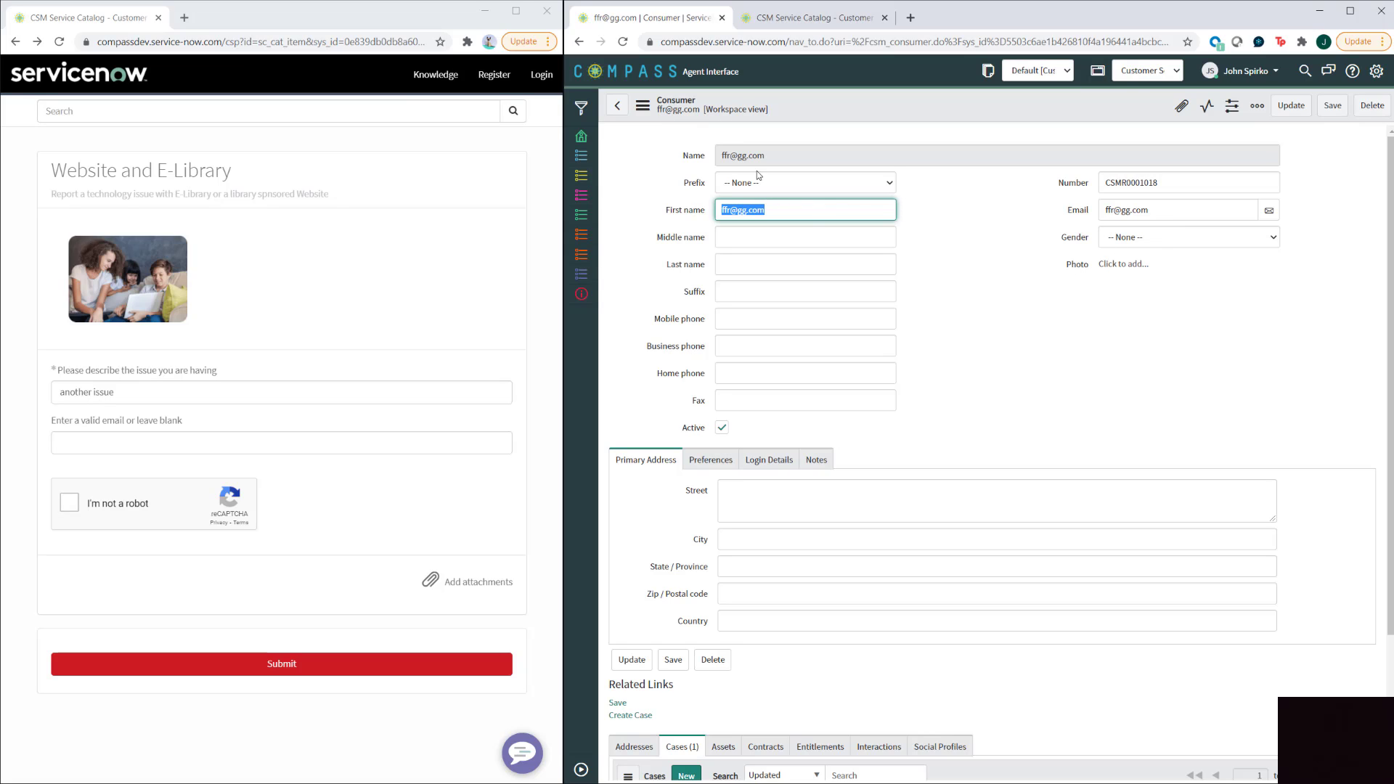
left_click(618, 107)
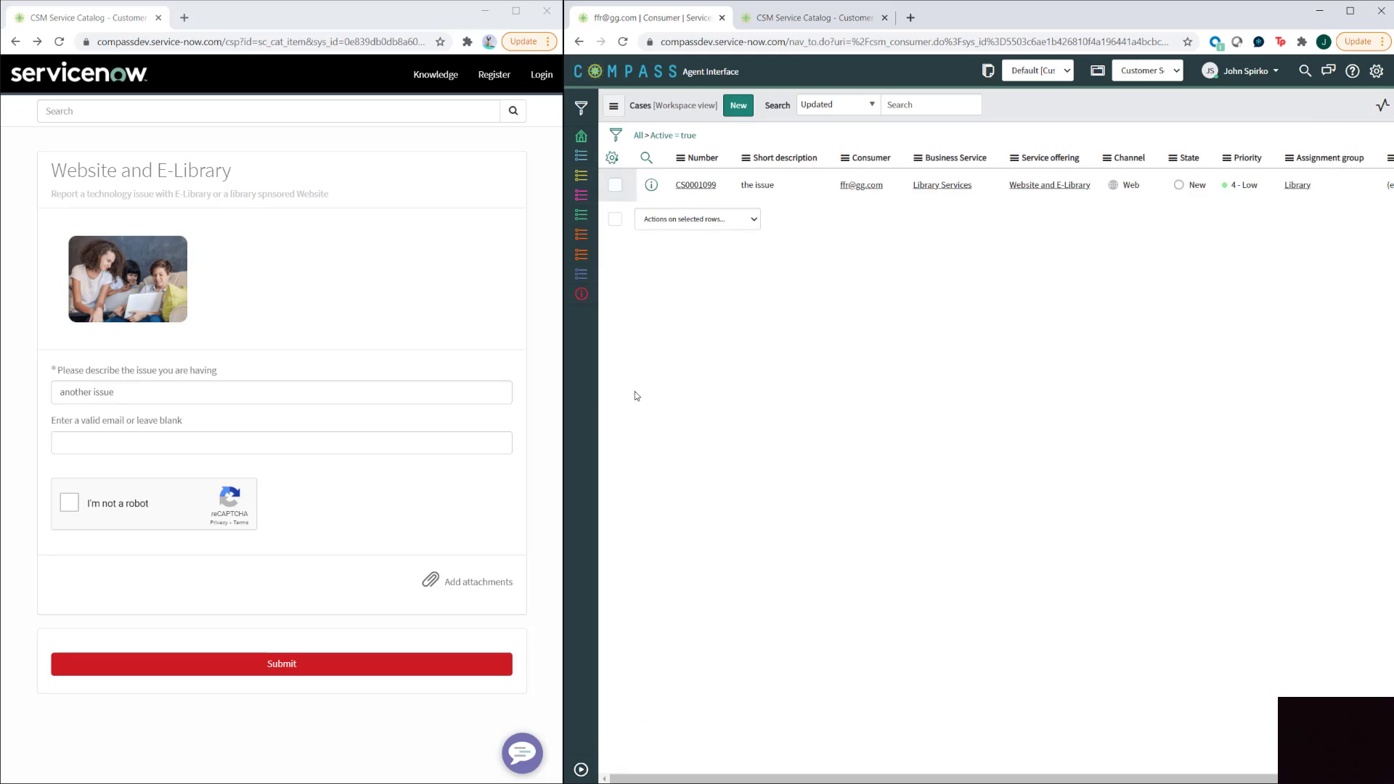
- Paste the consumer's e-mail, pass the reCAPTCHA check, and submit the request
left_click(108, 445)
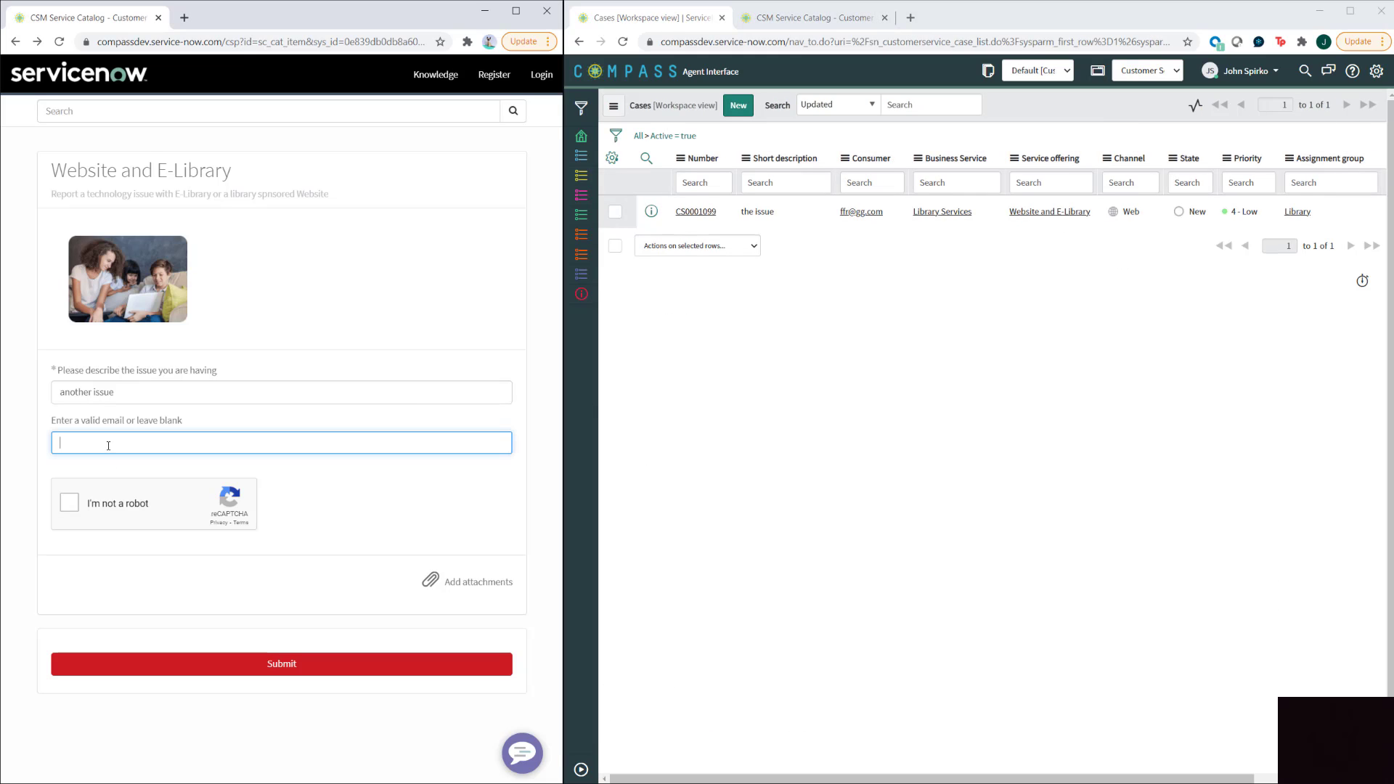
key("ctrl+v")
left_click(69, 502)
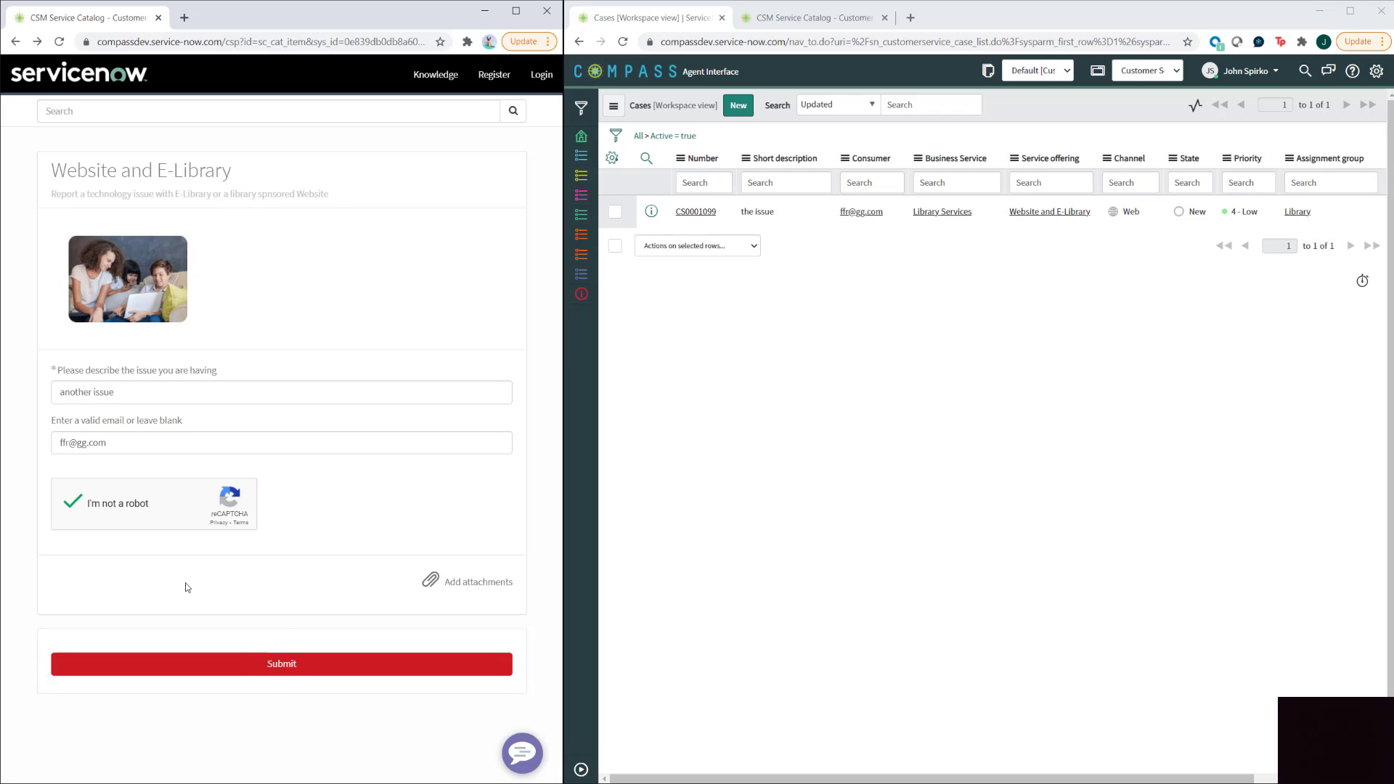
left_click(249, 665)
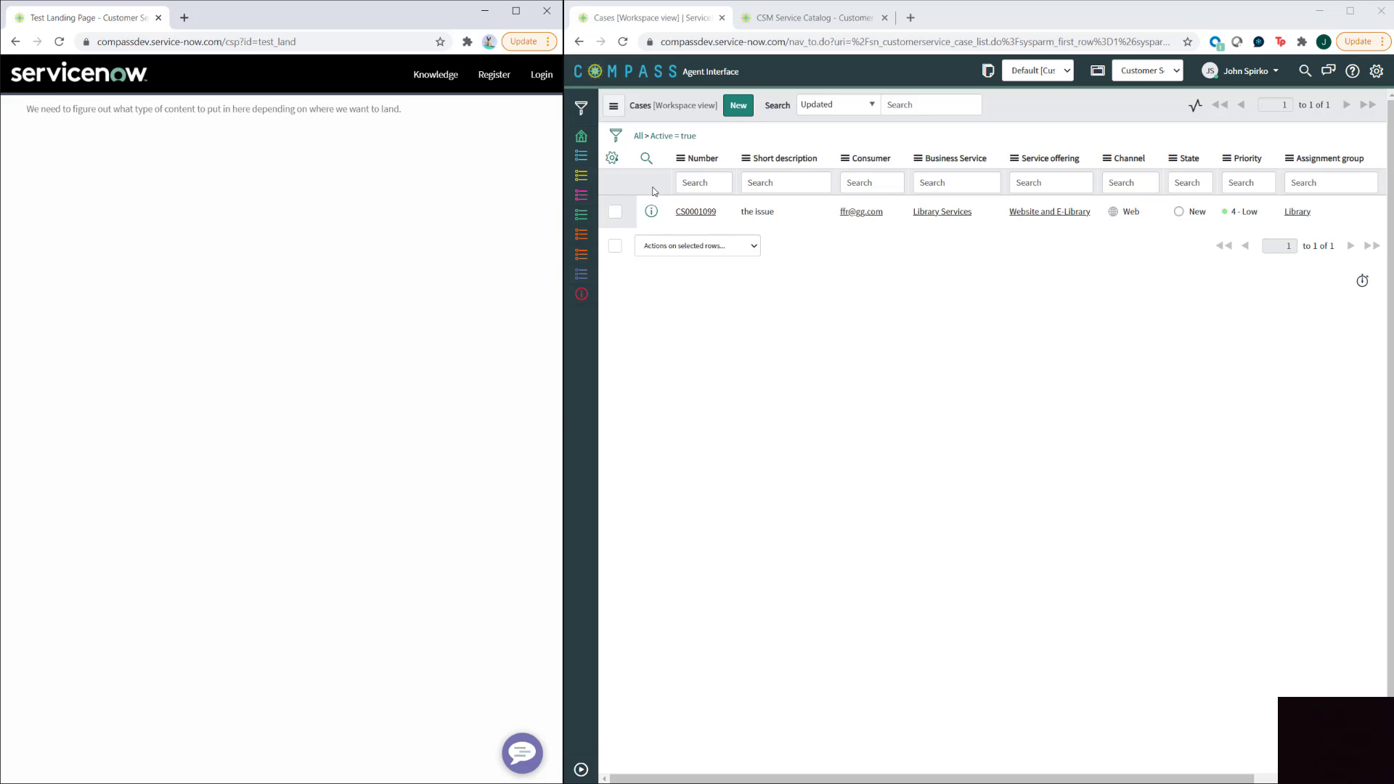
- Refresh the Cases list and confirm the consumer's record now shows two related cases
left_click(678, 138)
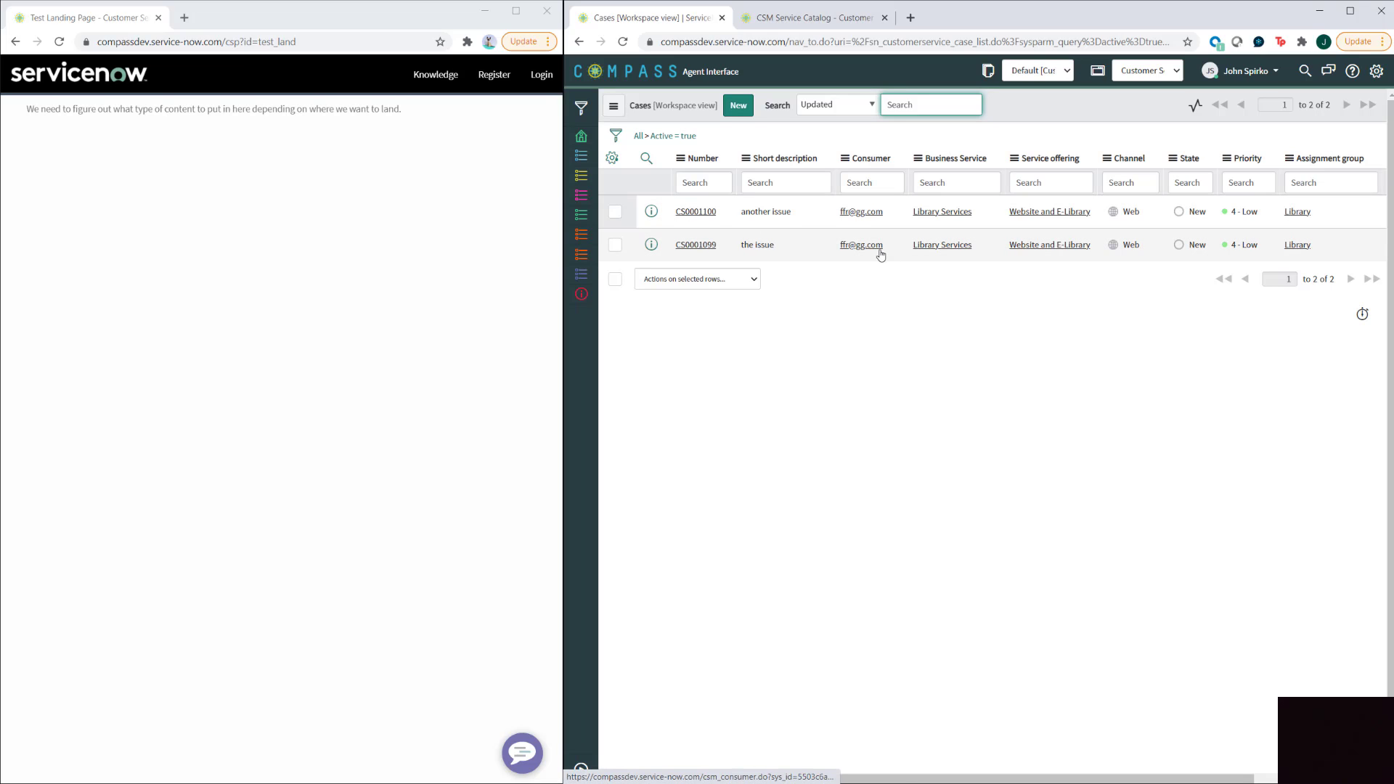
left_click(852, 213)
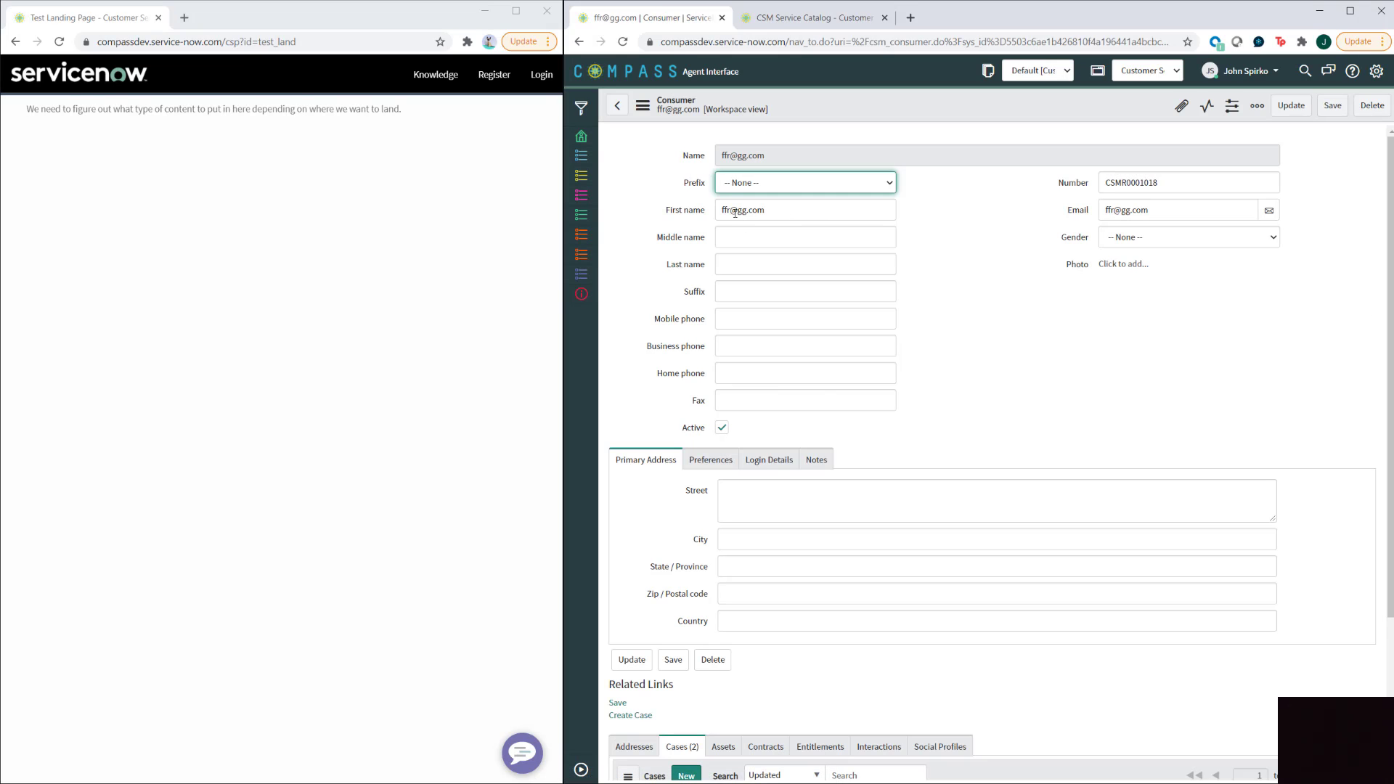
scroll(997, 657, "down", 3)
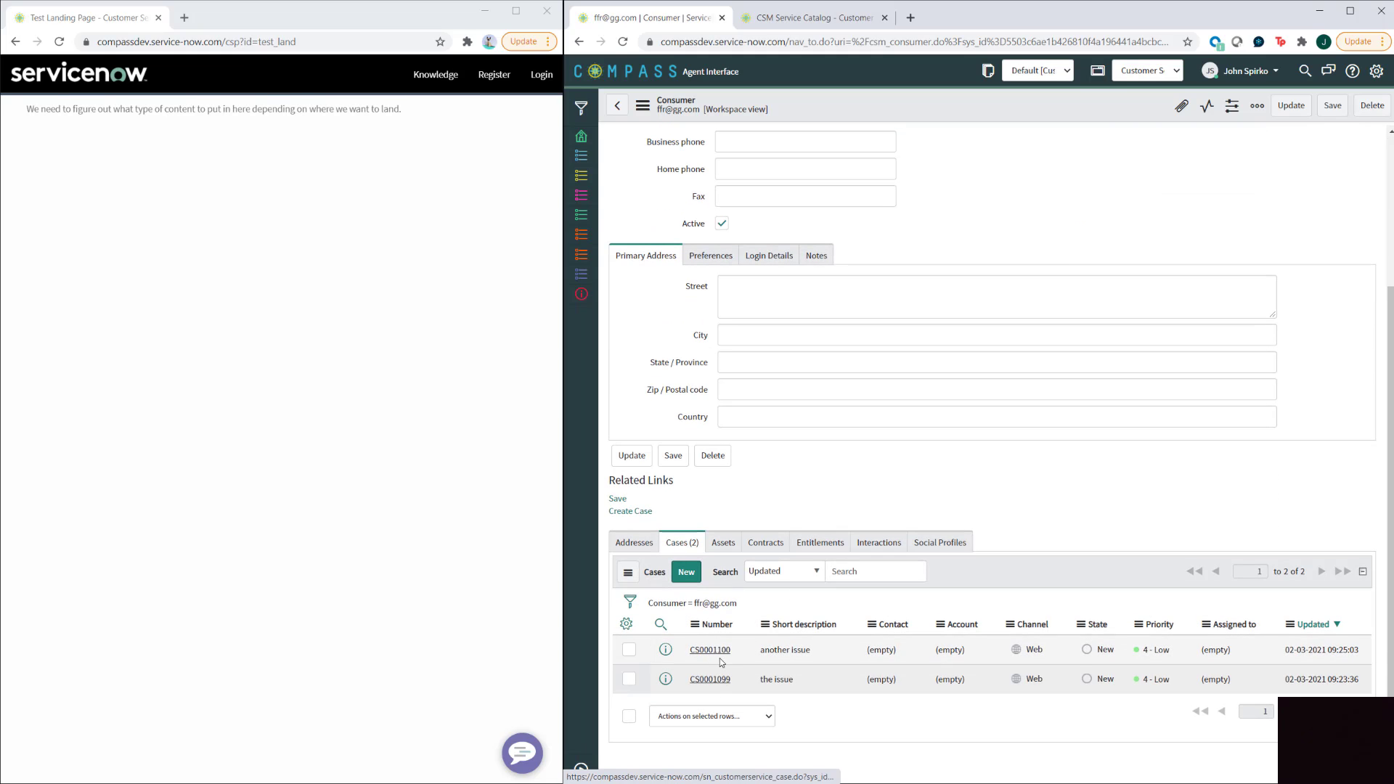
scroll(721, 673, "up", 3)
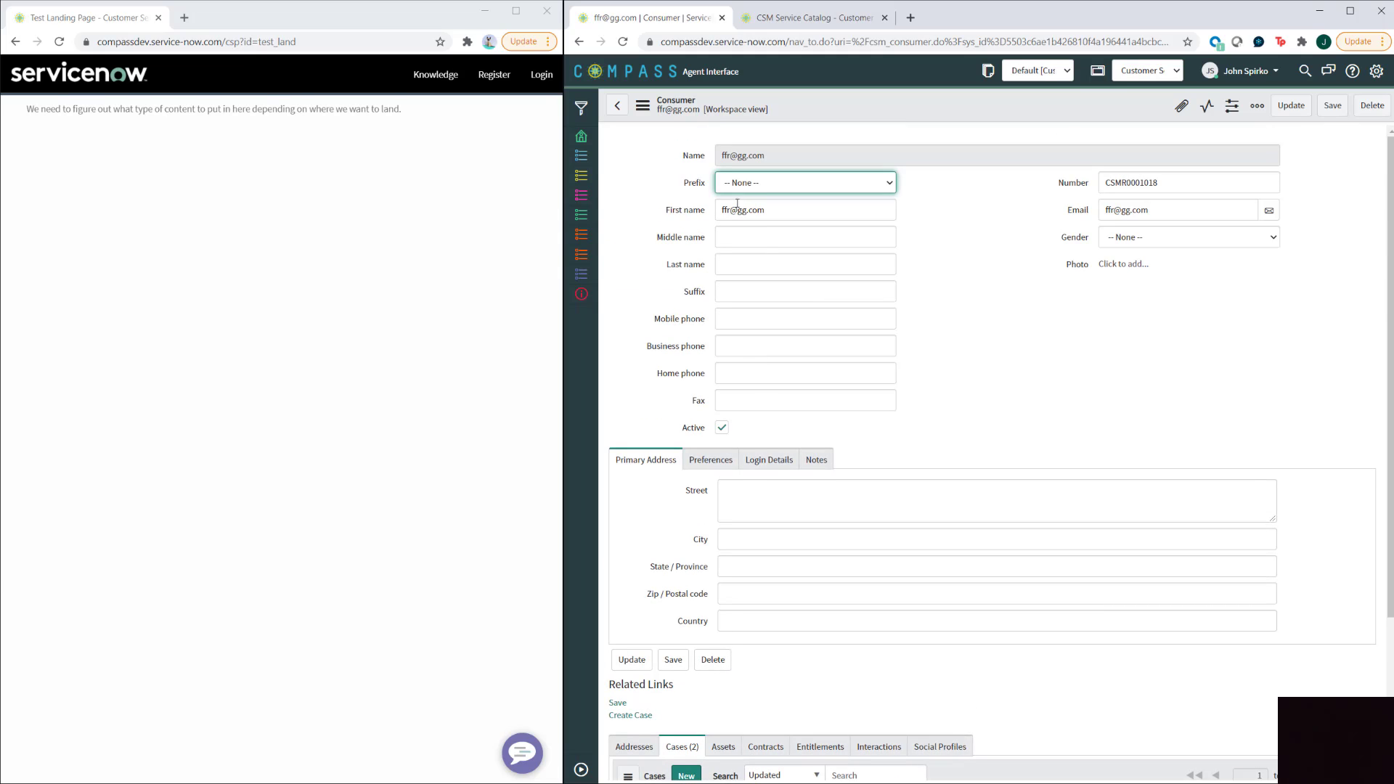
left_click(617, 106)
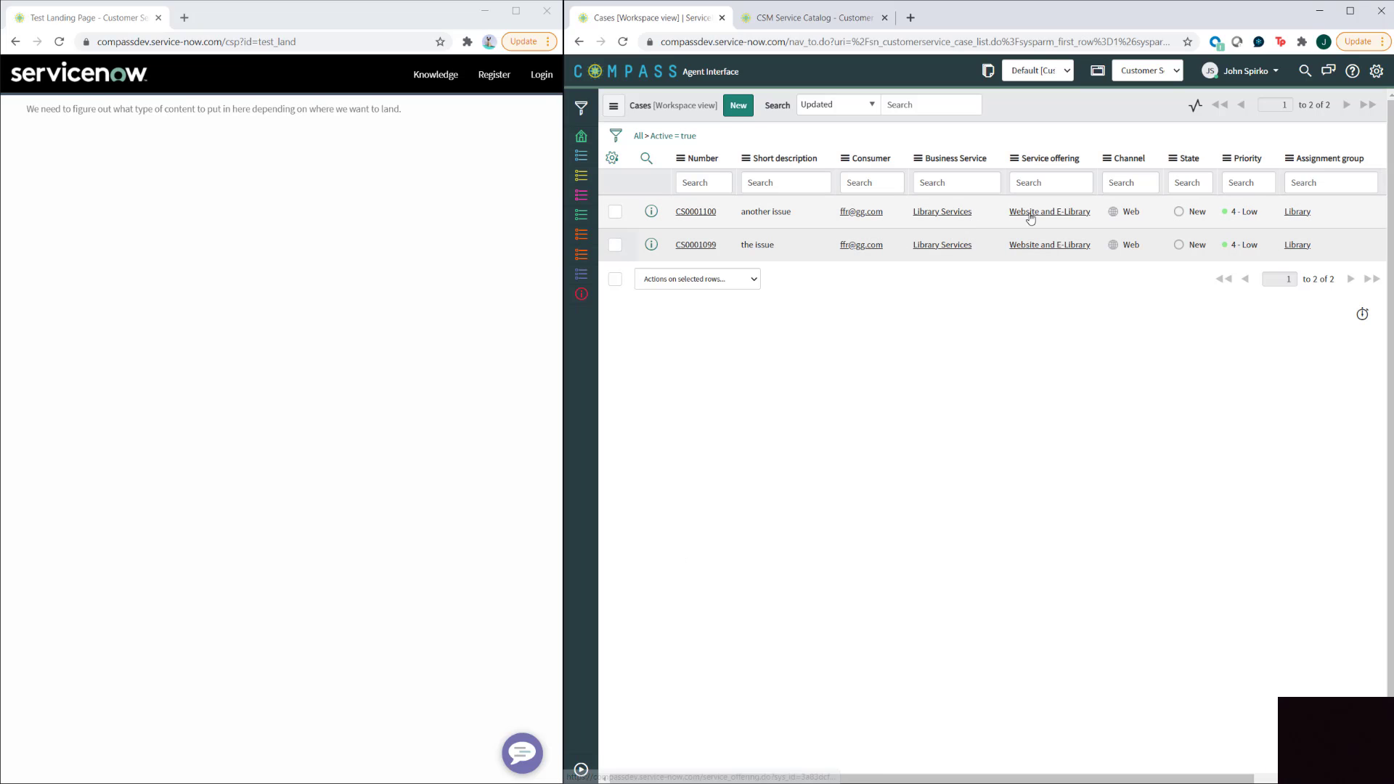
- Review the Library group's members and impersonate one of them from the user menu
left_click(1303, 213)
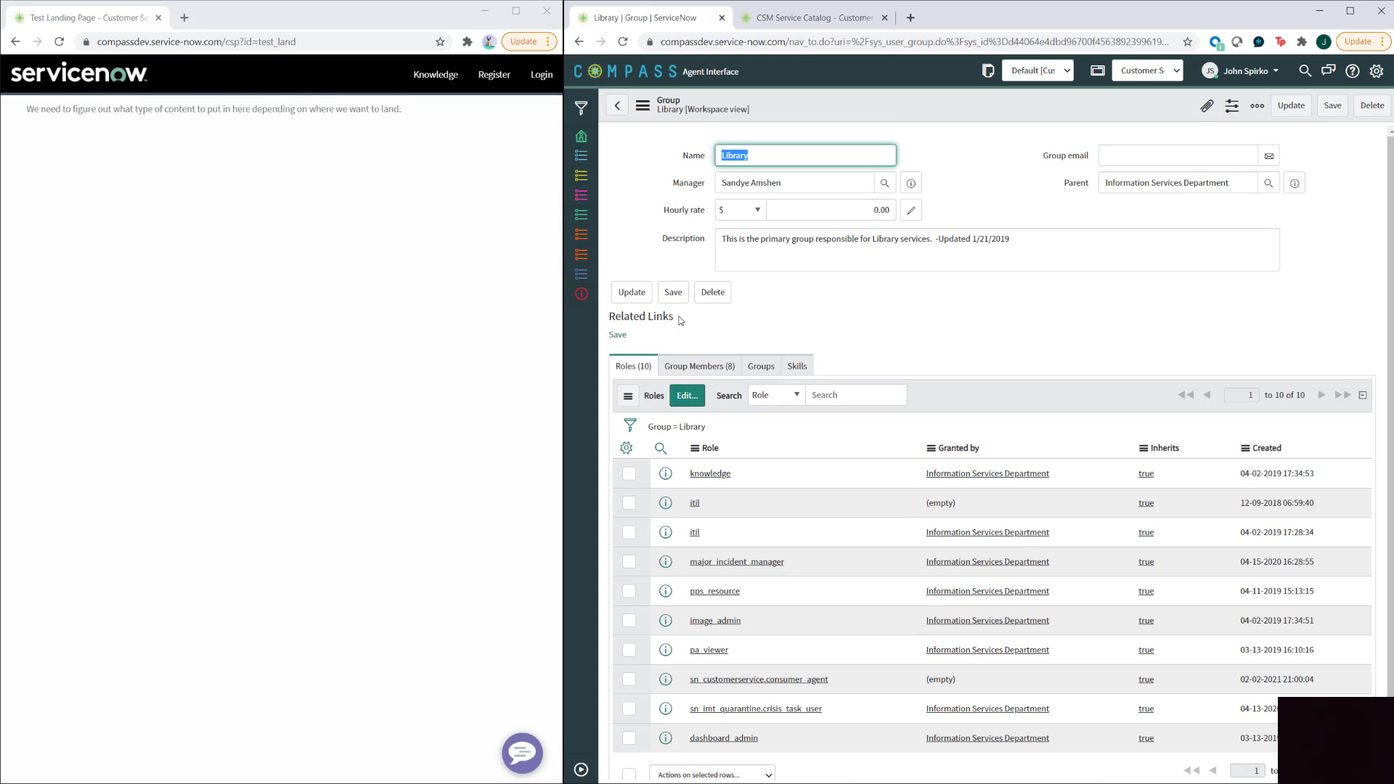
left_click(703, 371)
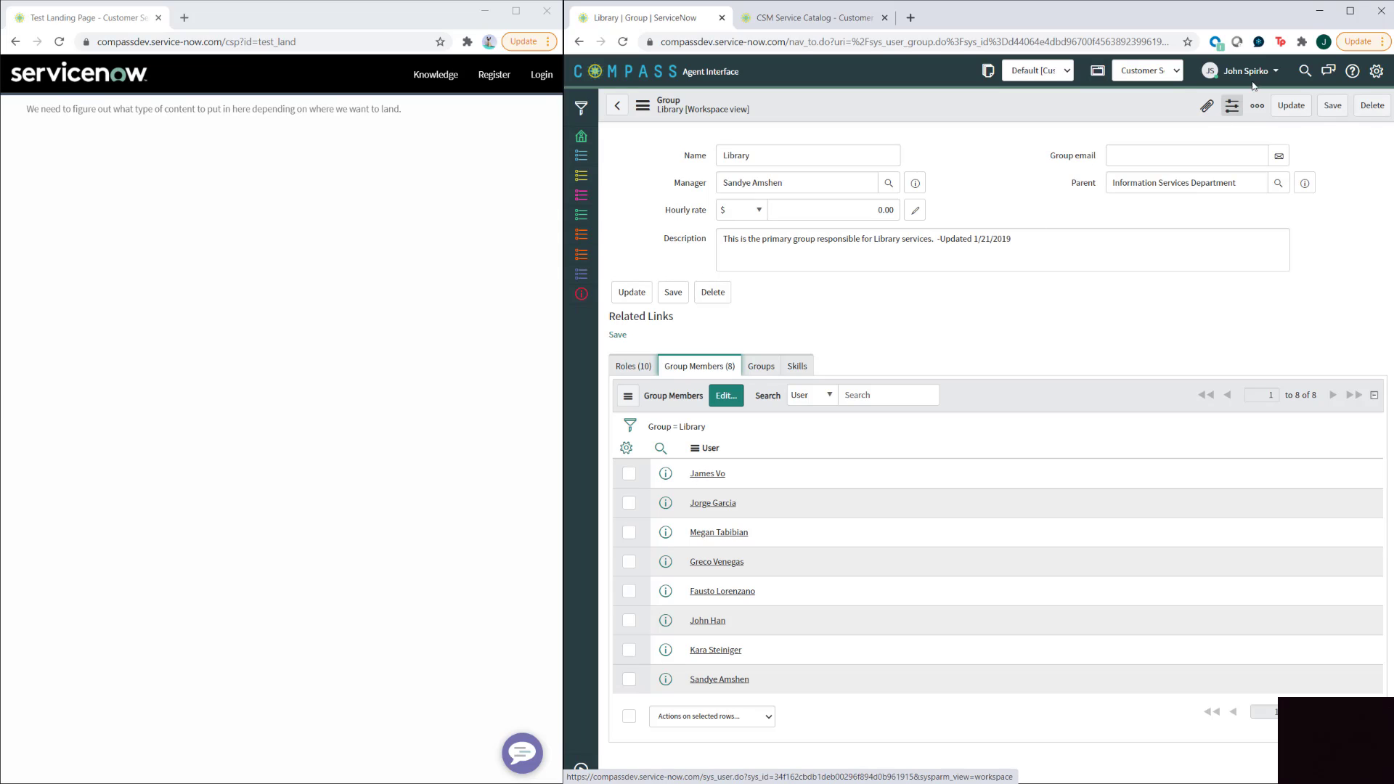
left_click(1276, 74)
left_click(1235, 110)
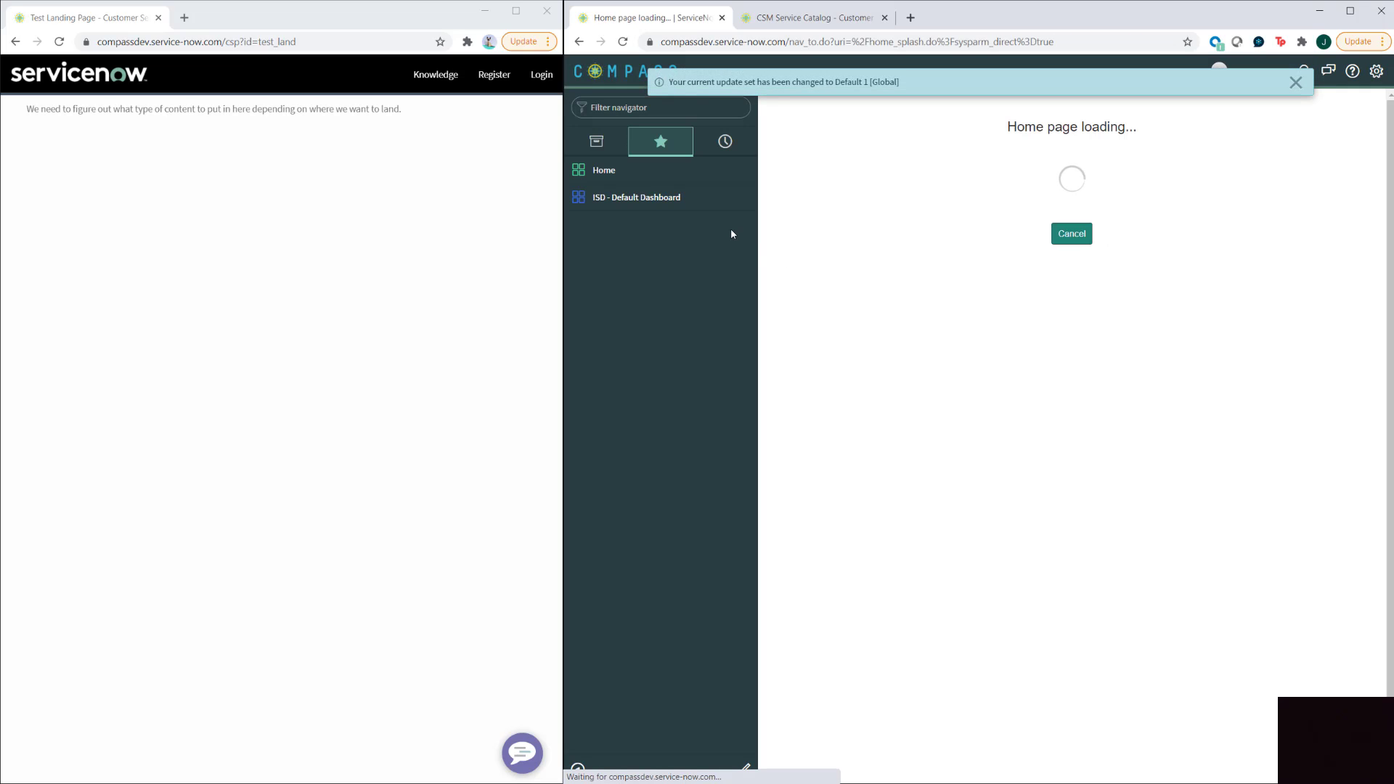
- Filter the navigator for 'agent', dismiss the update-set banner, and open Agent Workspace Home
left_click(654, 106)
type("agent")
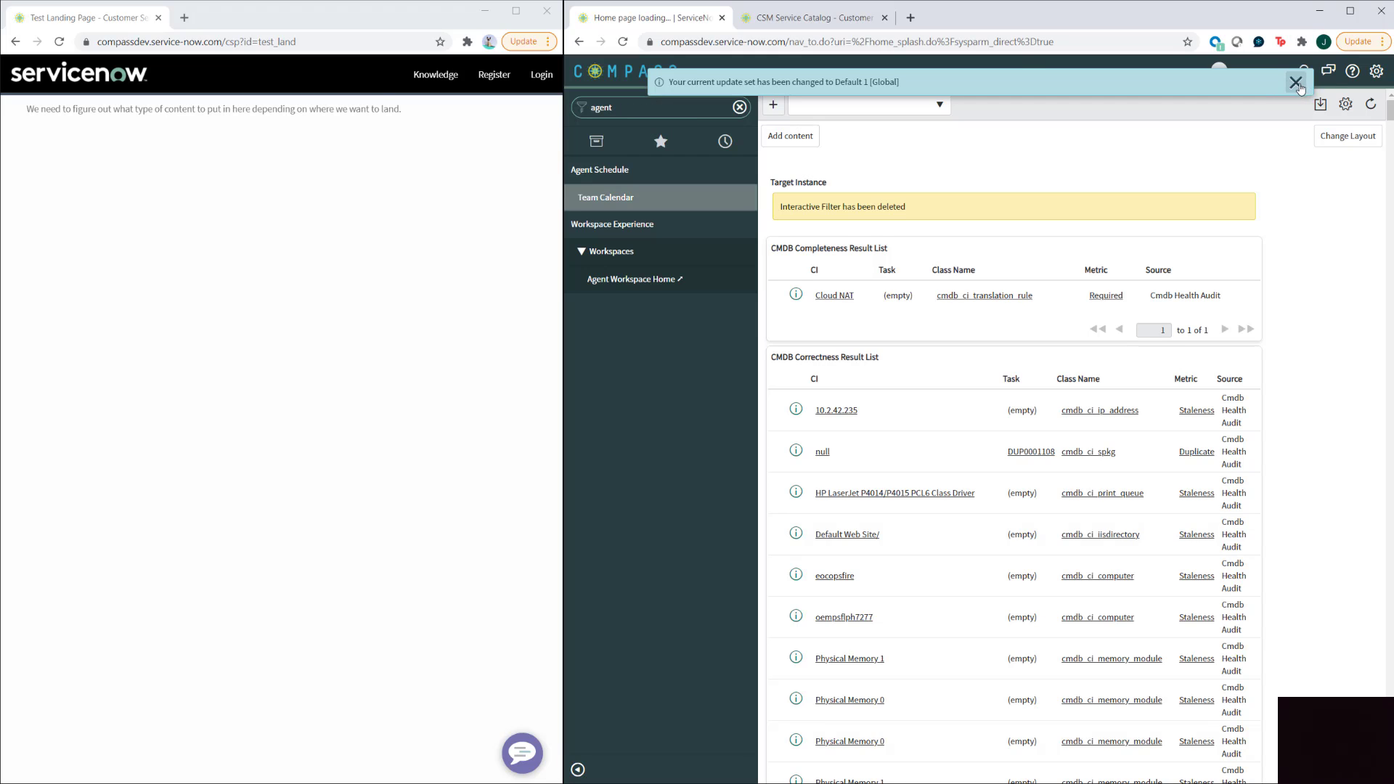
left_click(1295, 82)
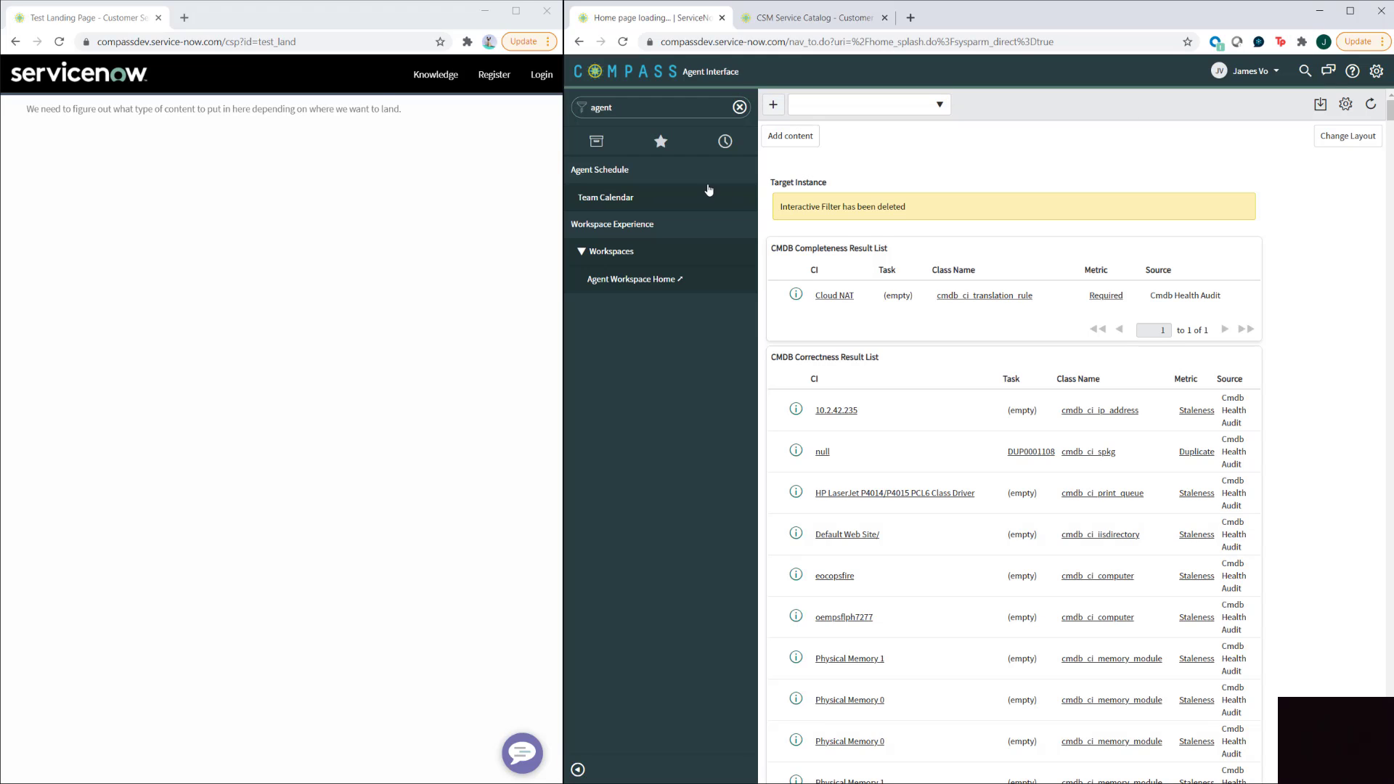
left_click(620, 281)
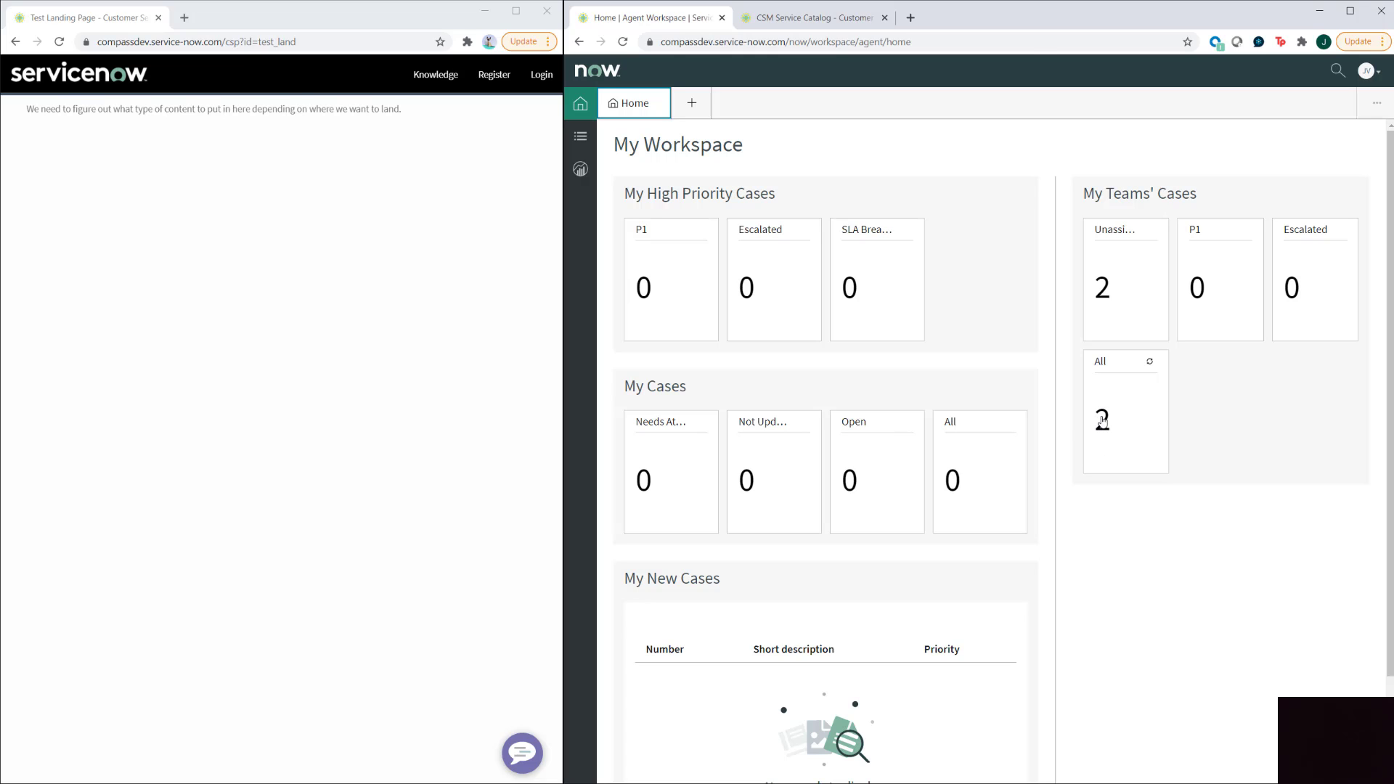
left_click(1102, 421)
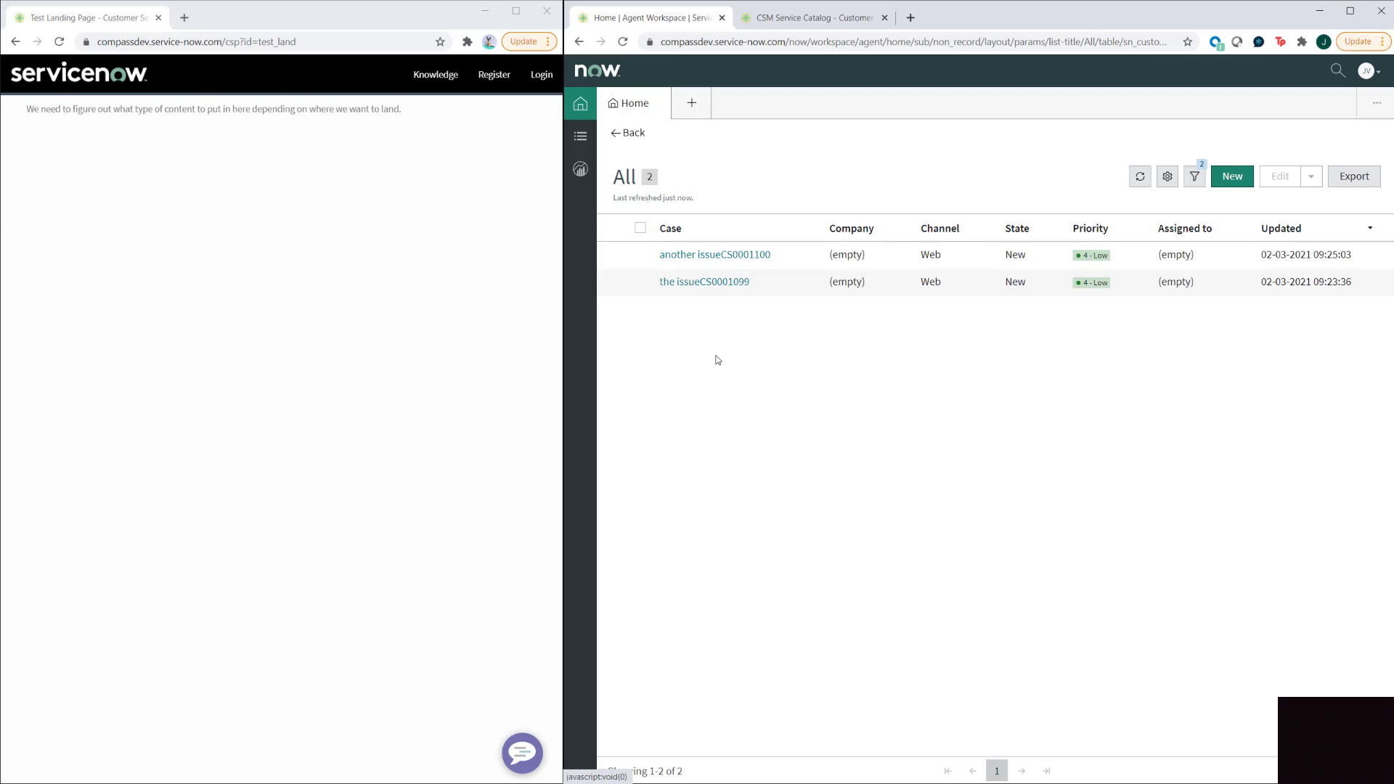
left_click(694, 283)
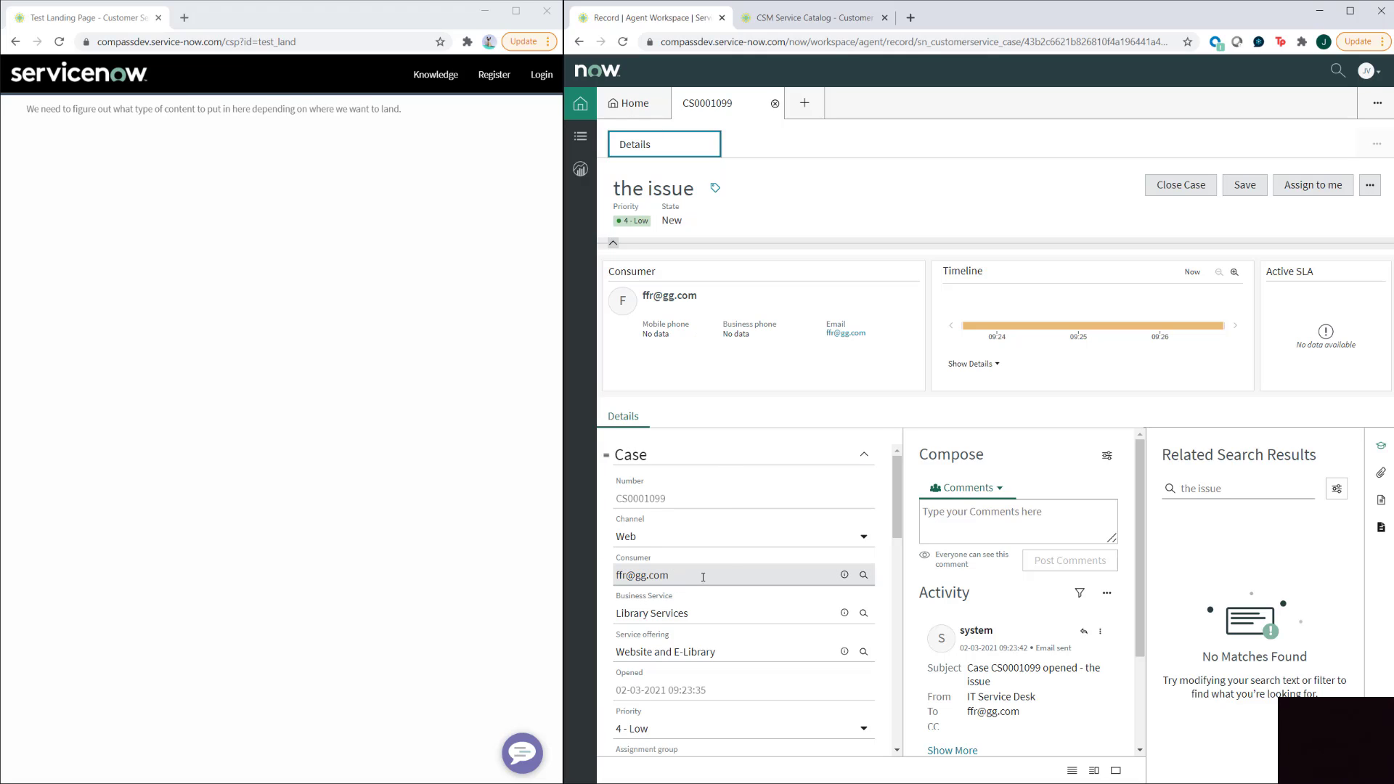
left_click(845, 576)
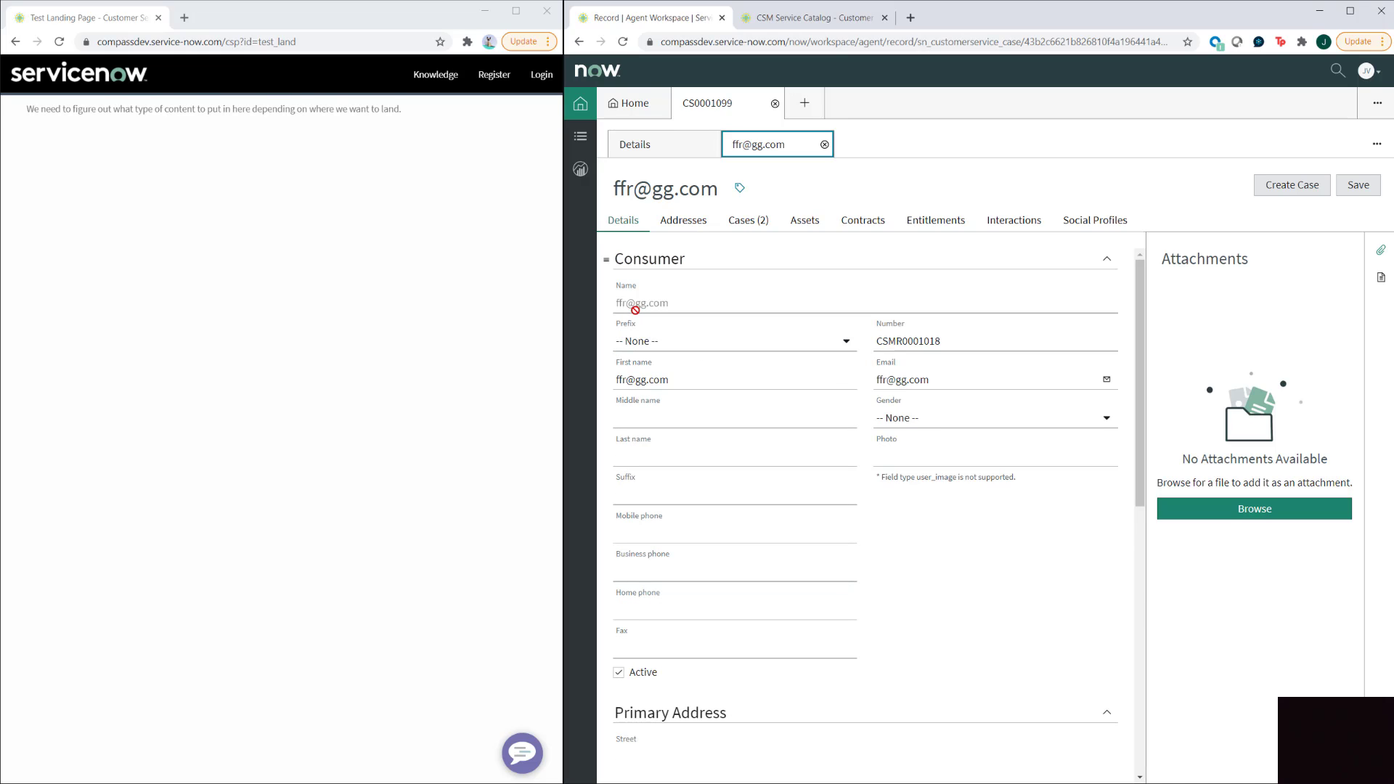
left_click(756, 222)
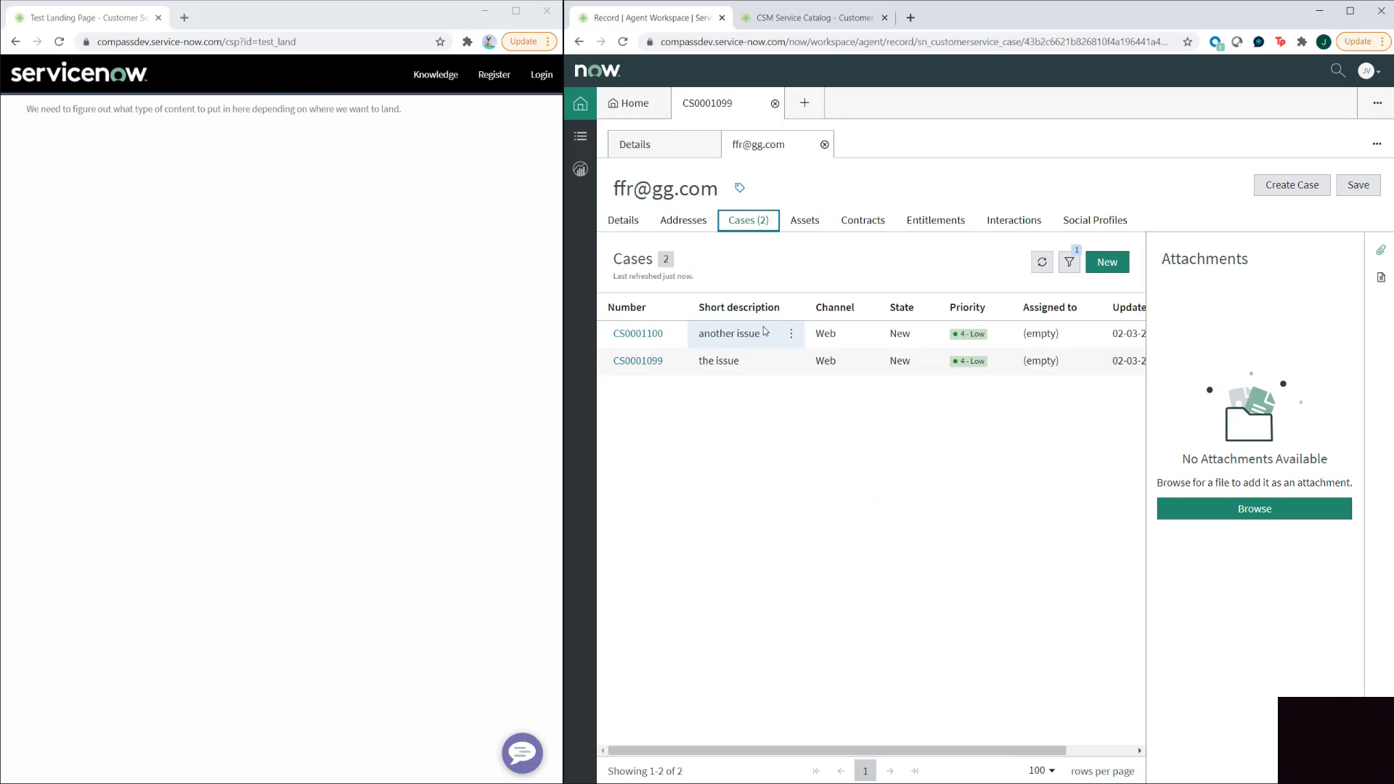
left_click(658, 150)
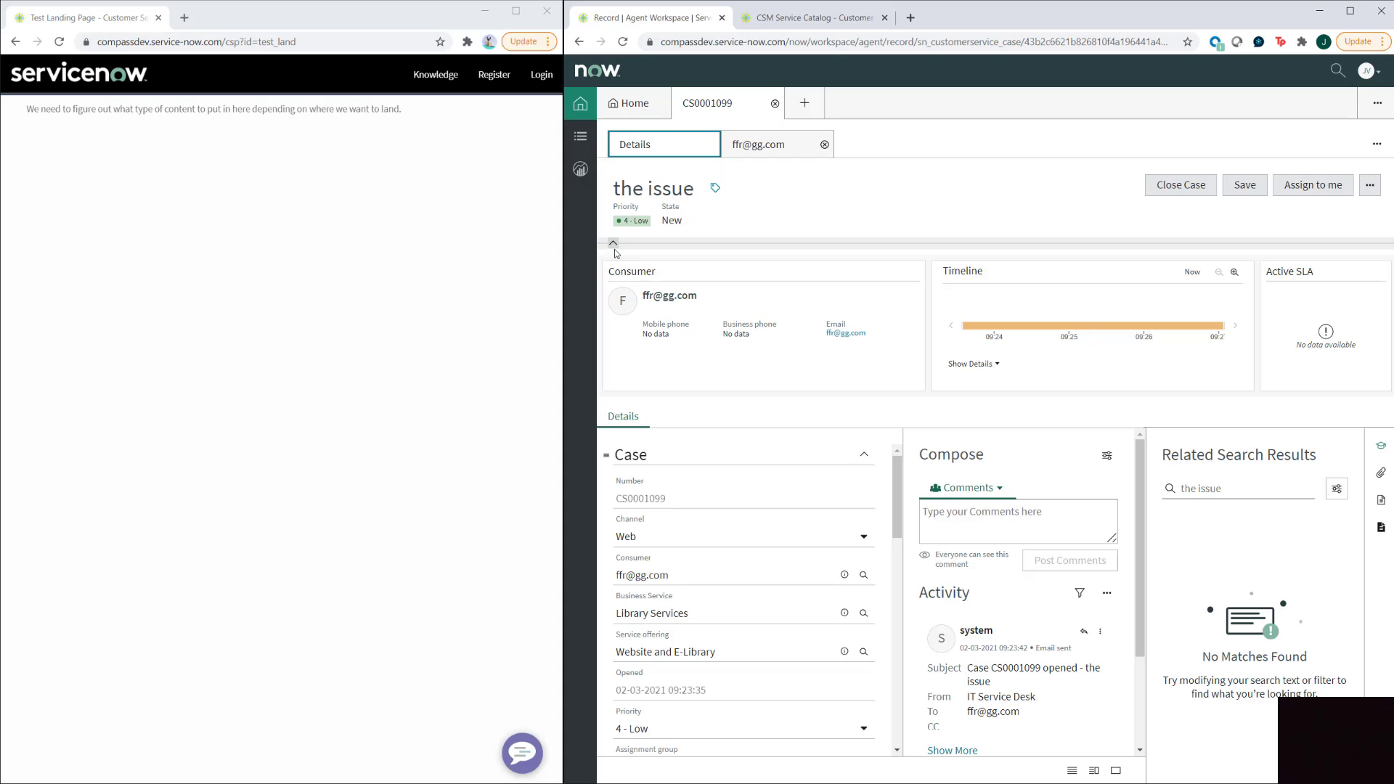
left_click(614, 245)
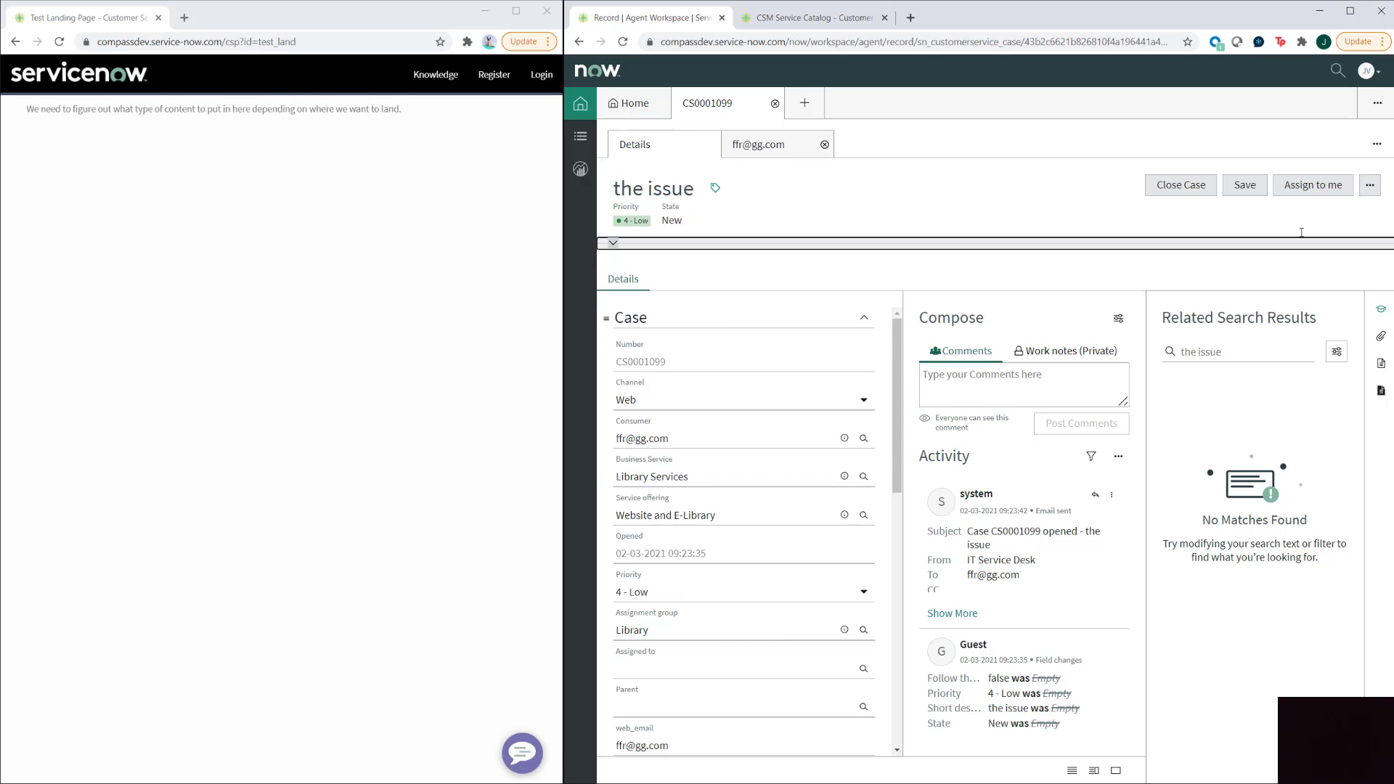
left_click(1303, 186)
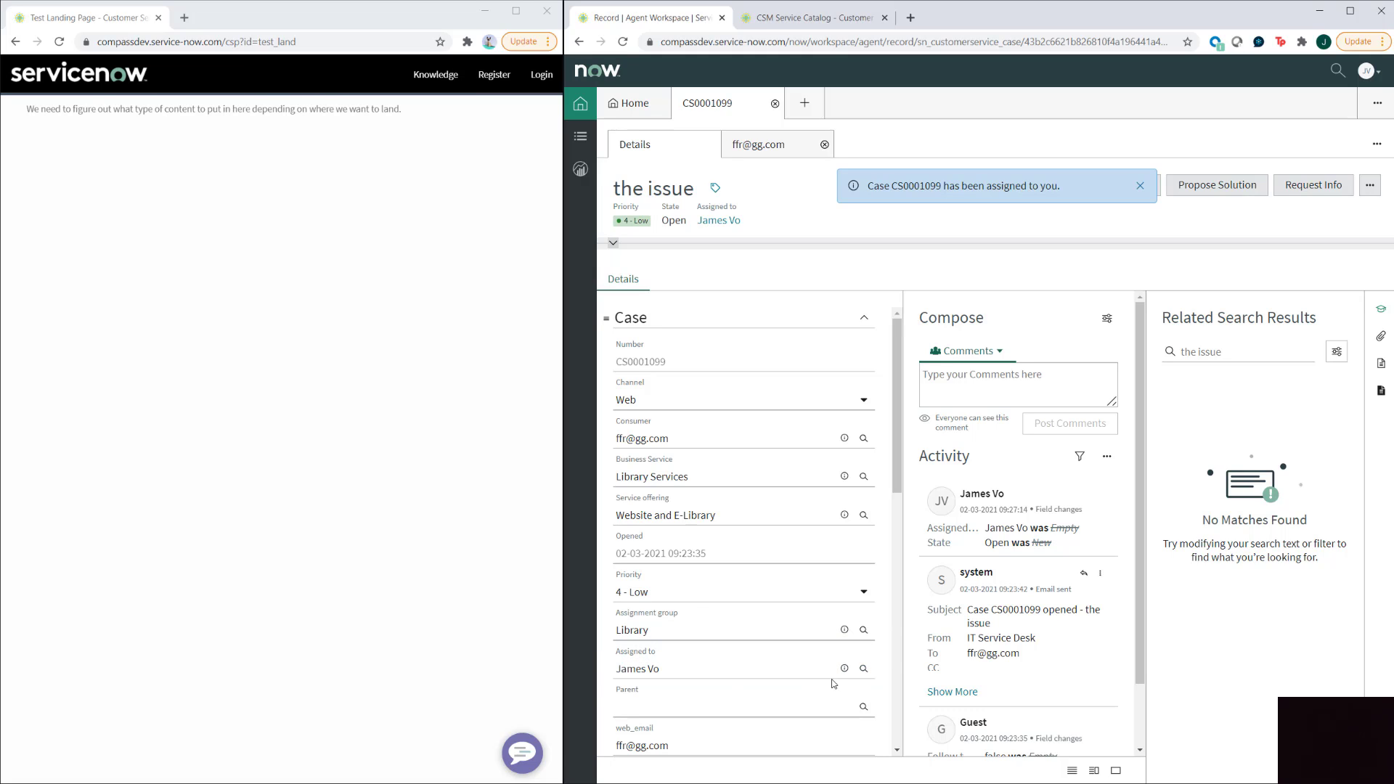
left_click(863, 670)
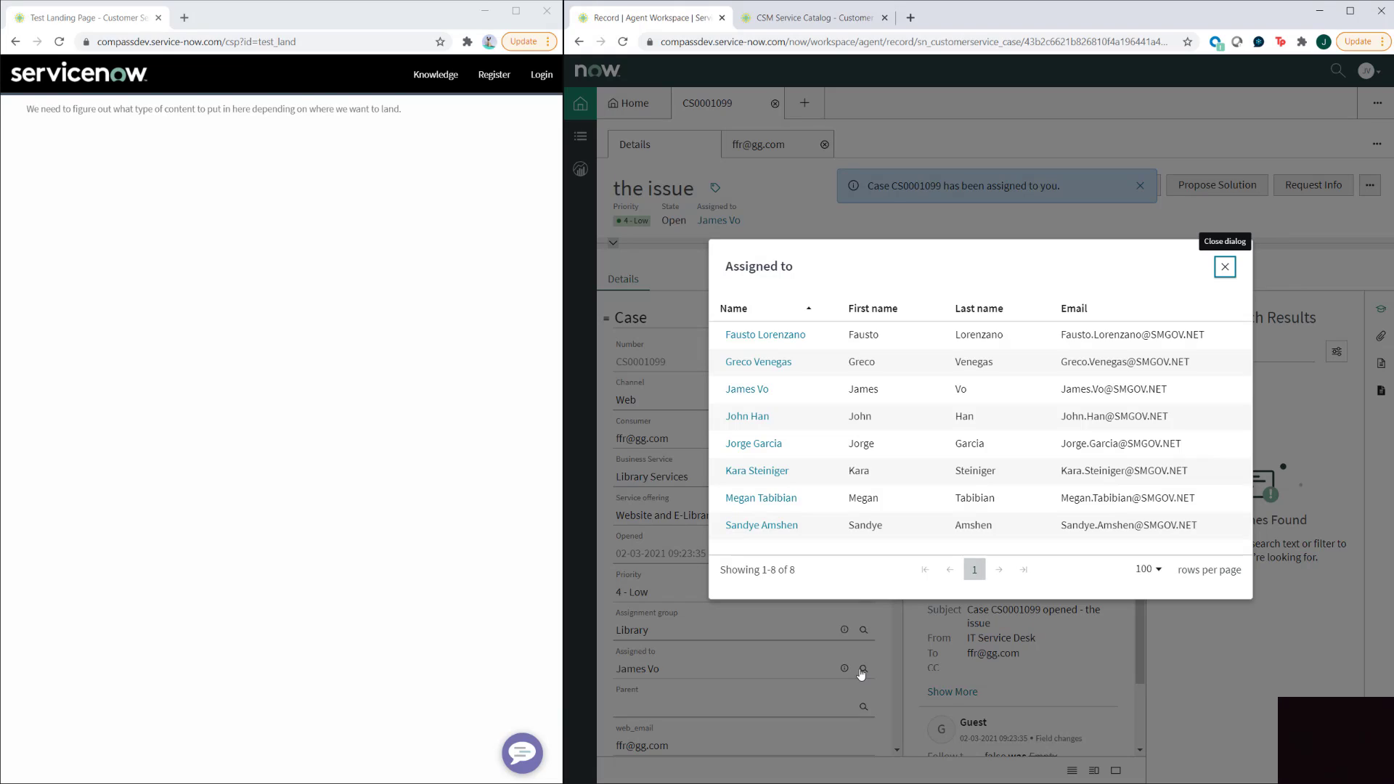
left_click(745, 418)
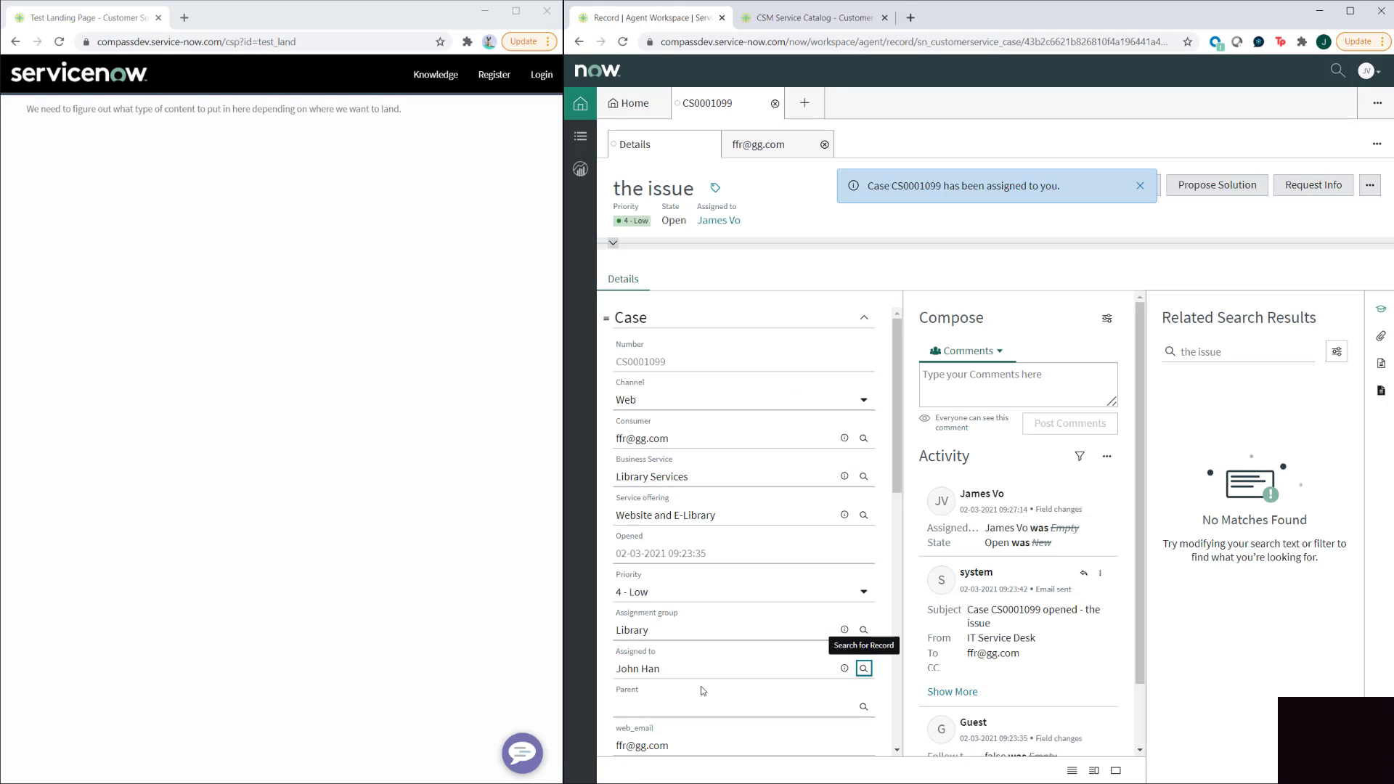